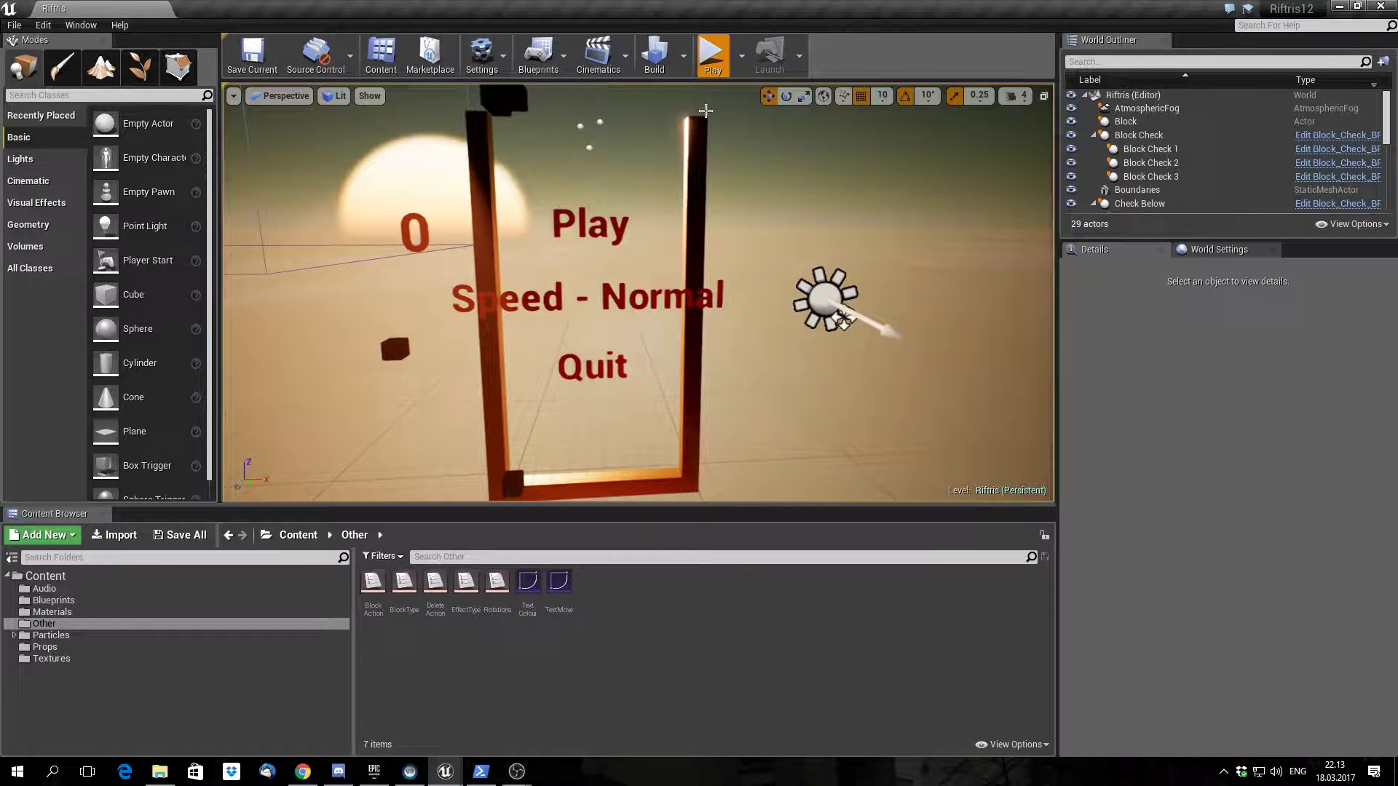
Start a Riftris game in the viewport from Play and the game's menu.
click(712, 57)
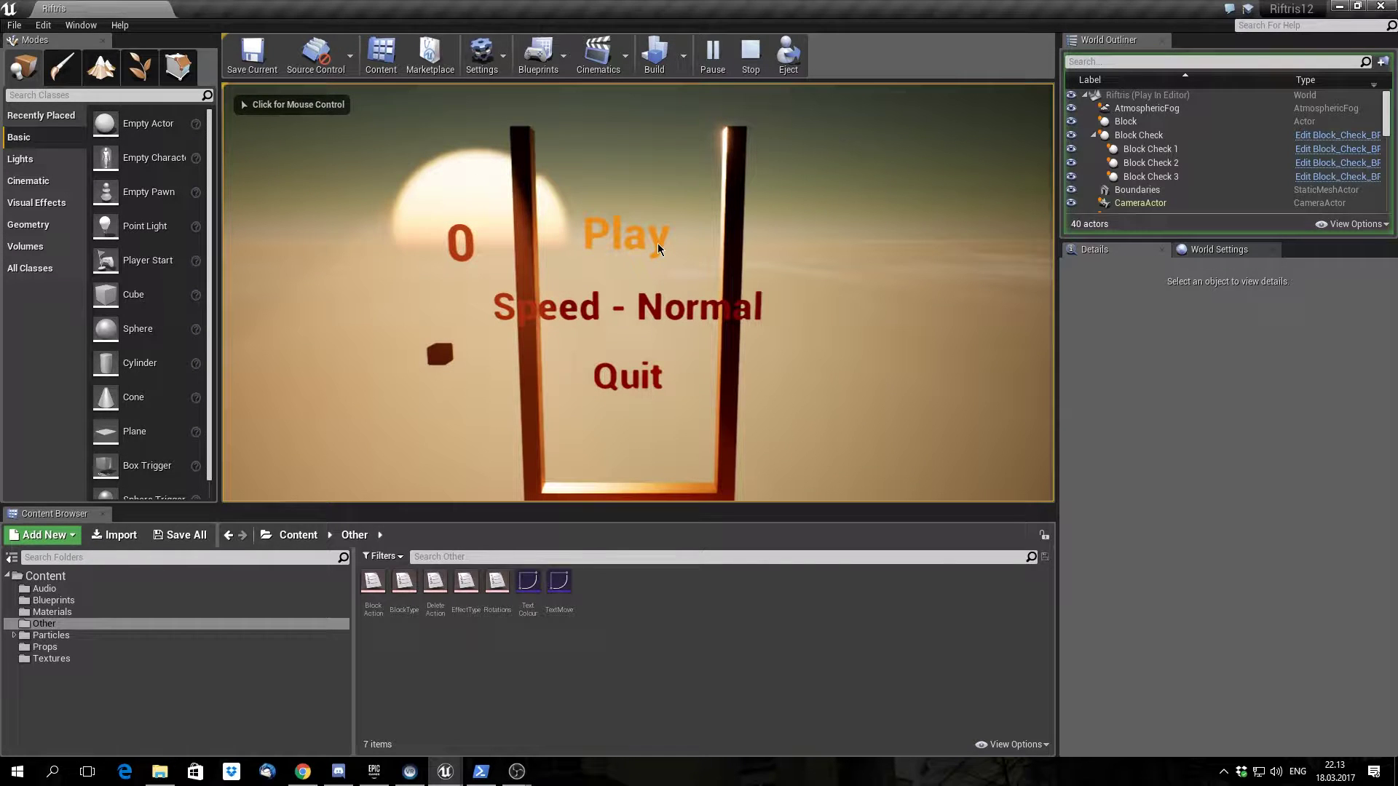
click(658, 243)
click(658, 243)
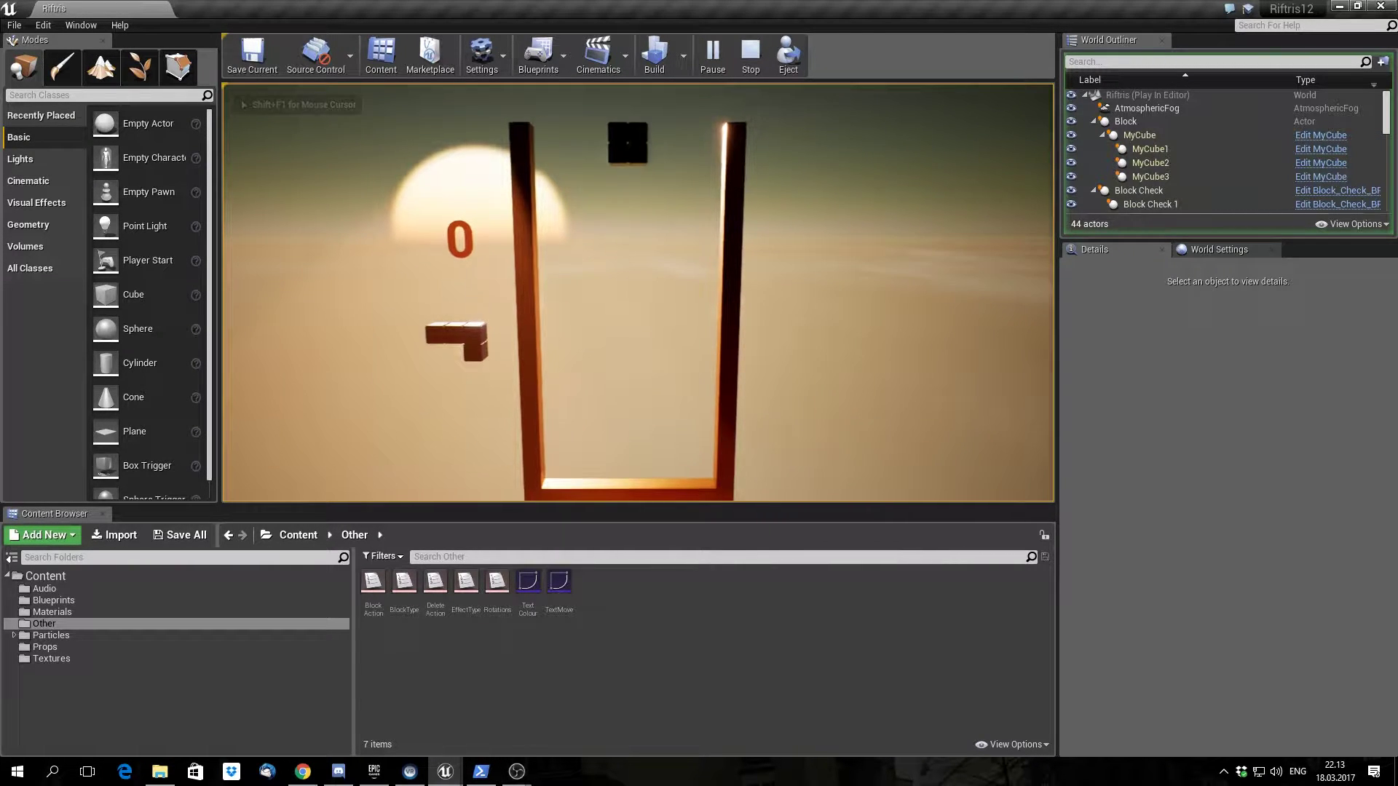
Drop the square and J pieces, steer the Z piece right and left, then exit with Esc.
key(space)
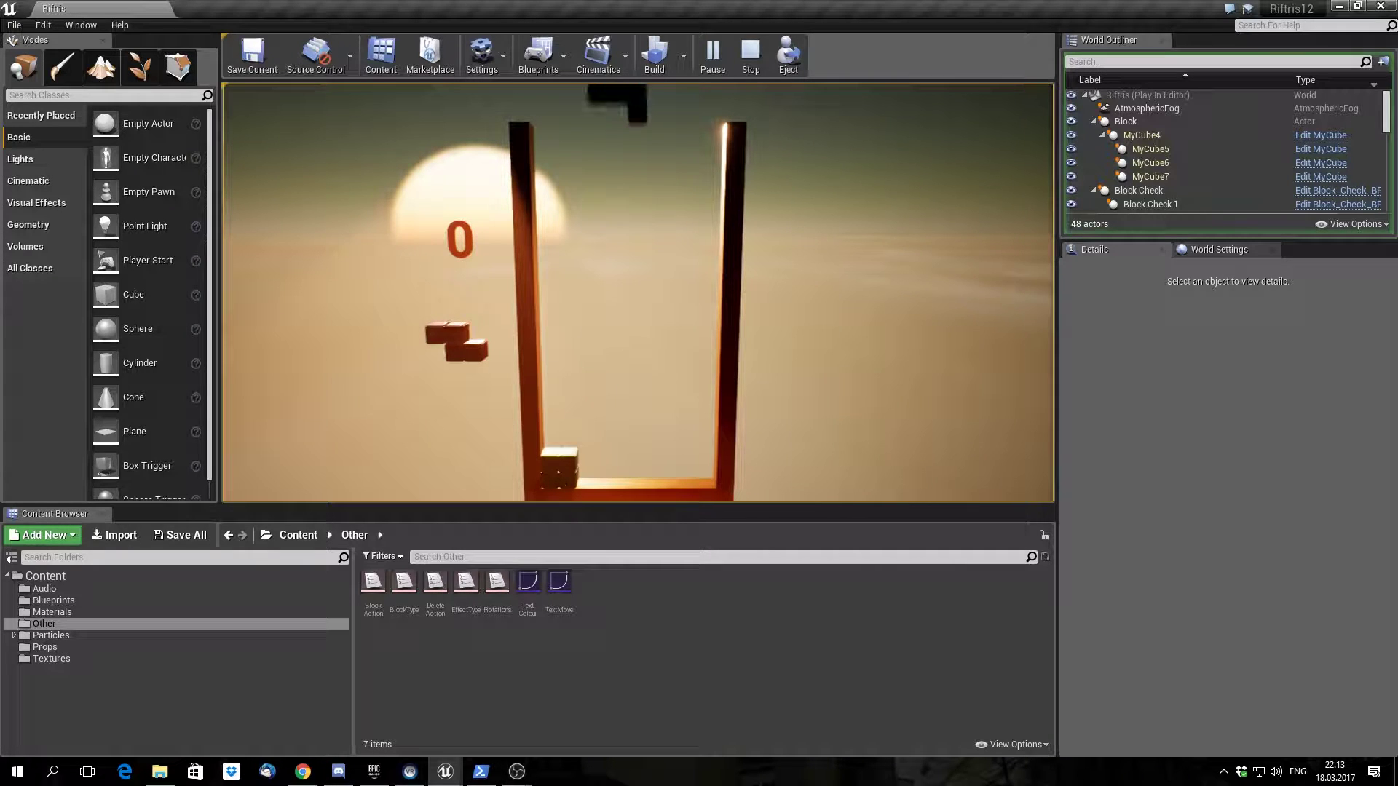
key(Left)
key(Left)
key(Left)
key(Left)
key(space)
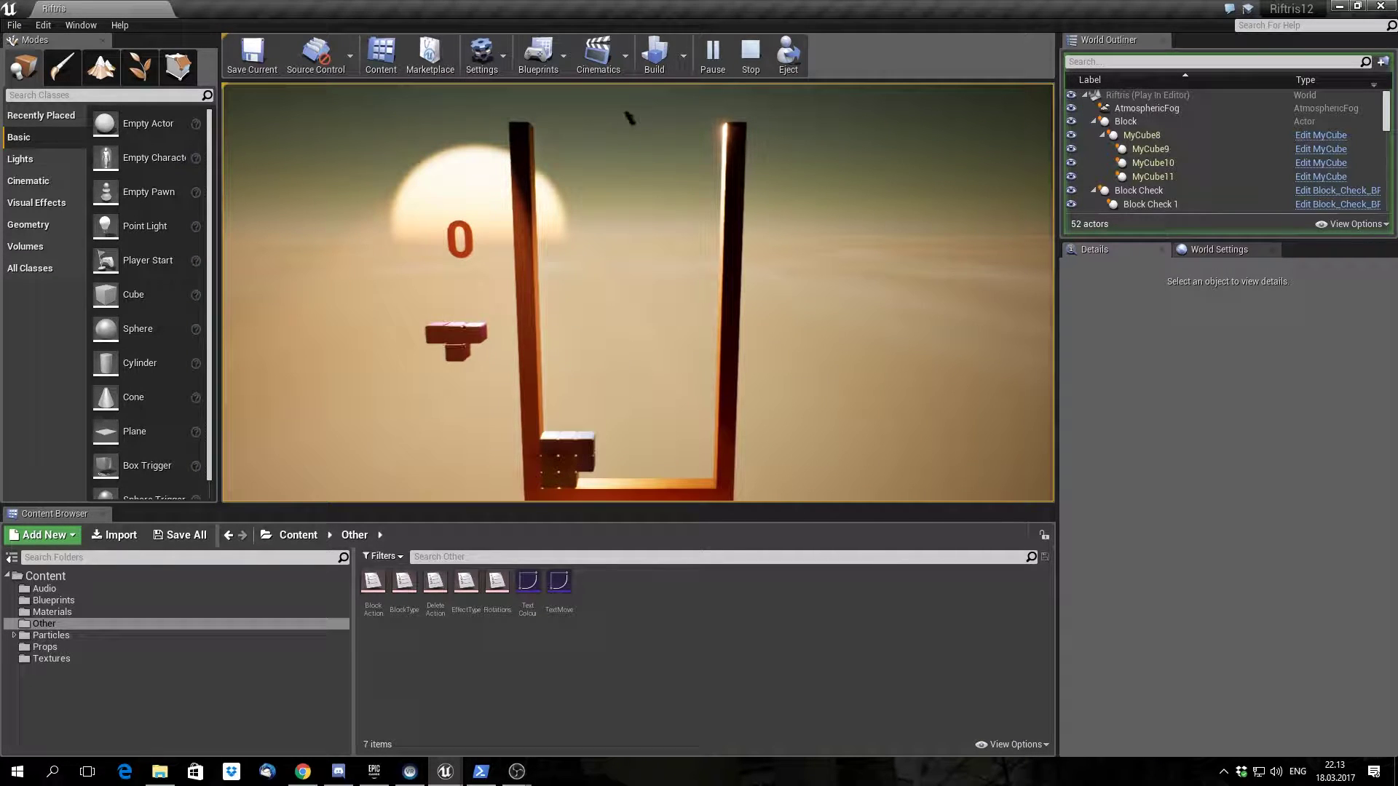
key(Right)
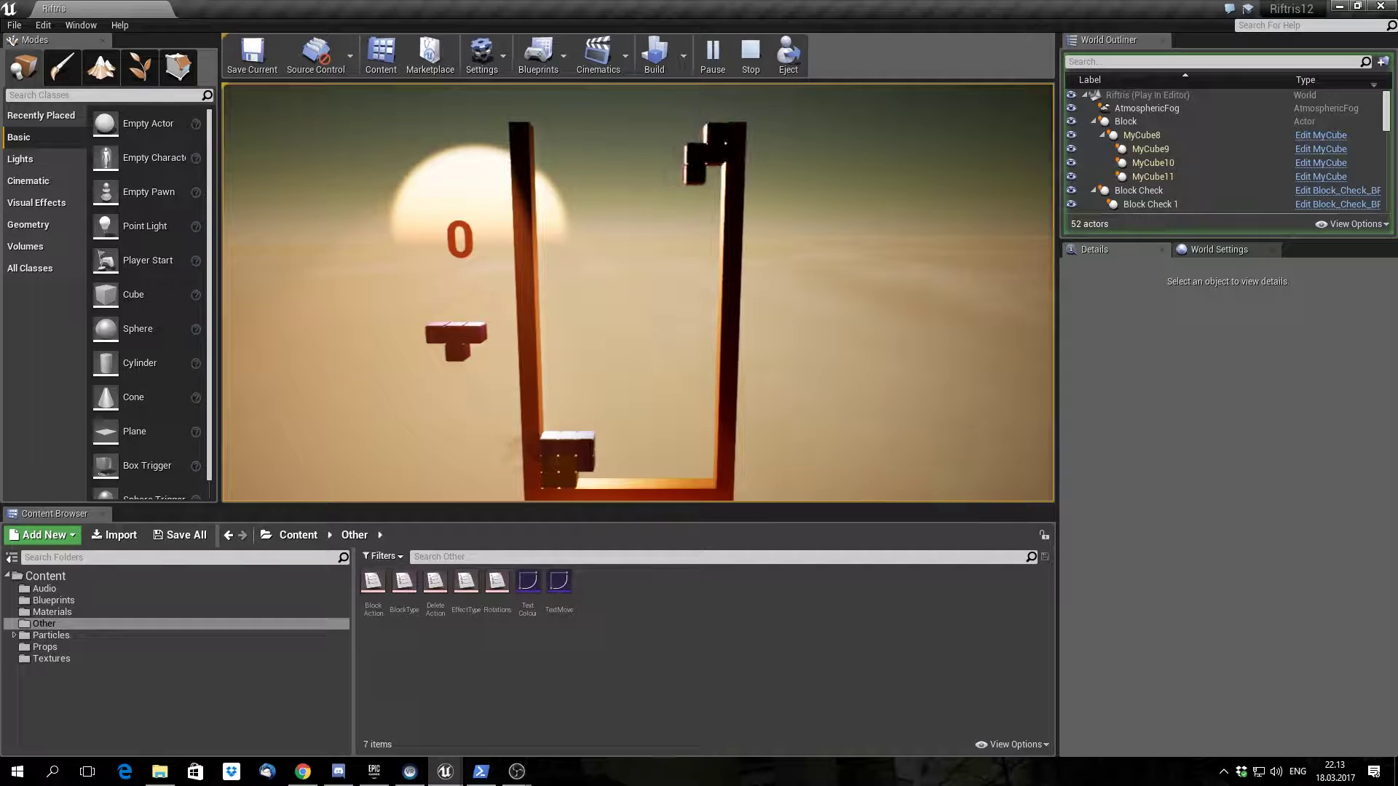
key(Left)
key(Left)
key(Left)
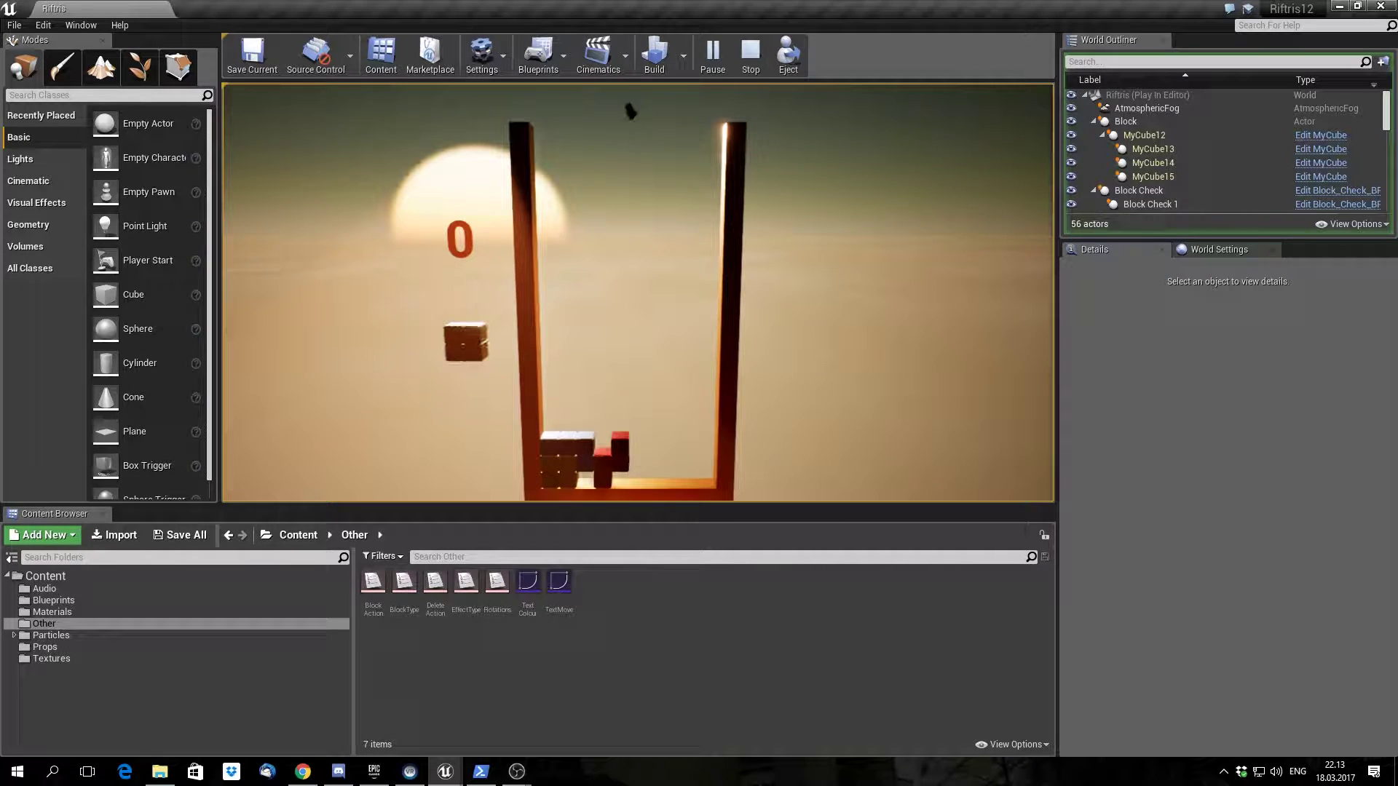
key(Escape)
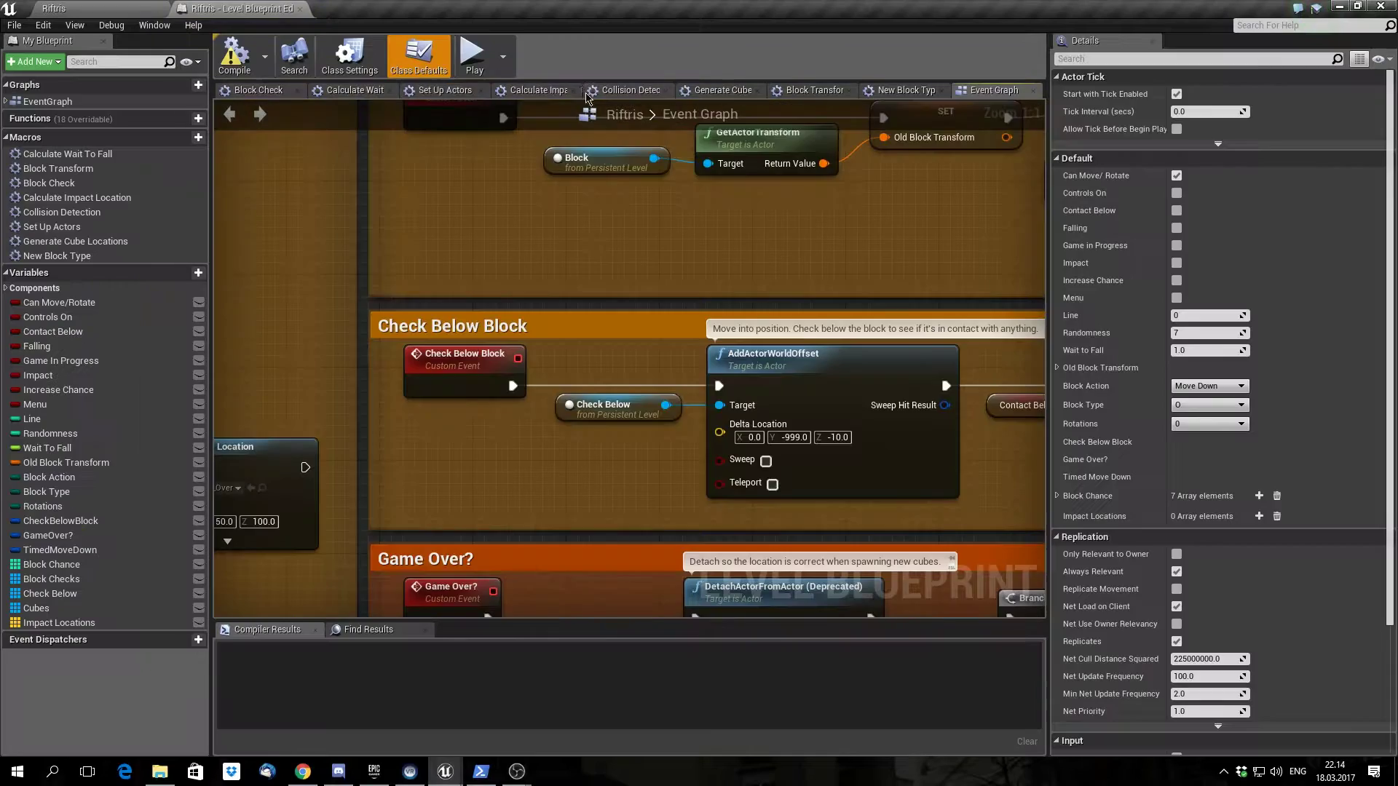
scroll(666, 325, down, 12)
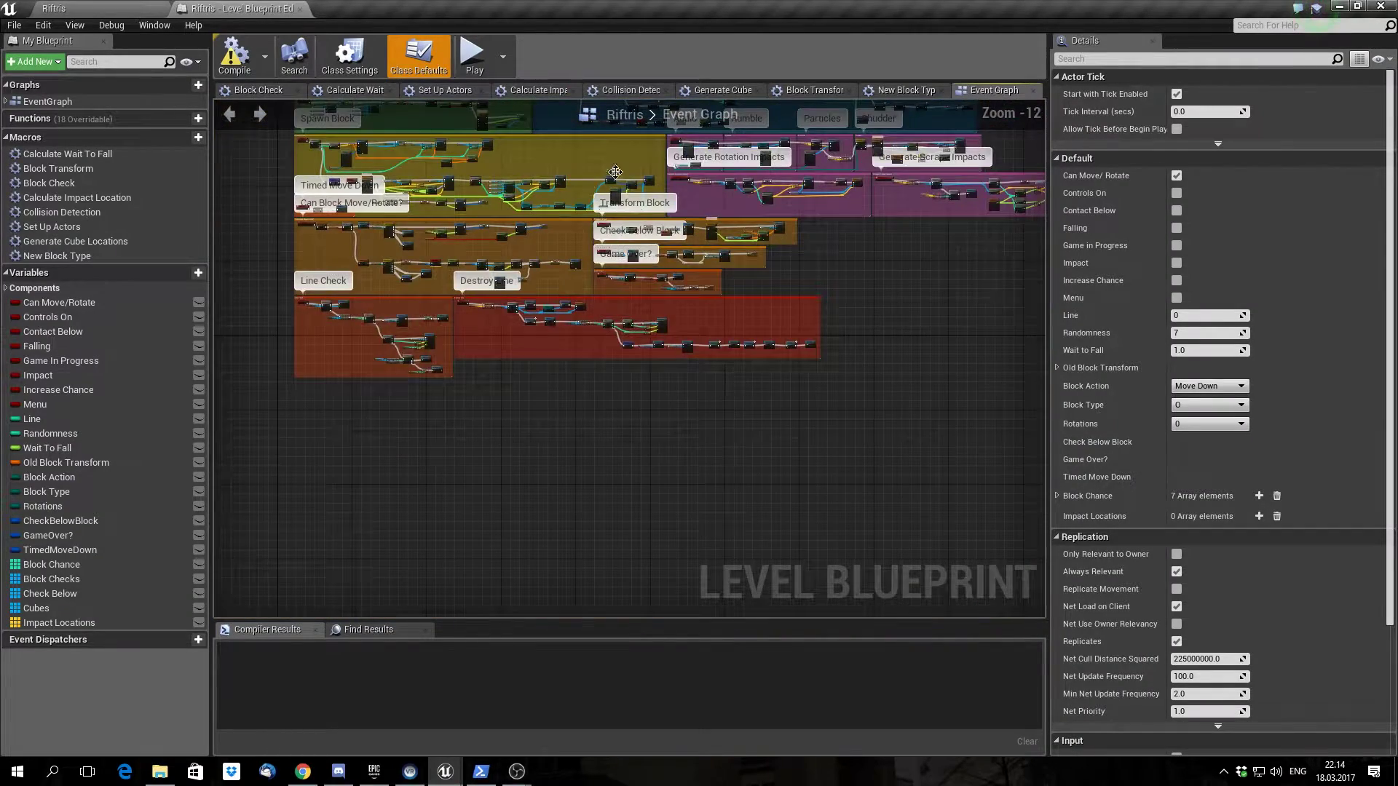
right_drag(616, 172, 542, 389)
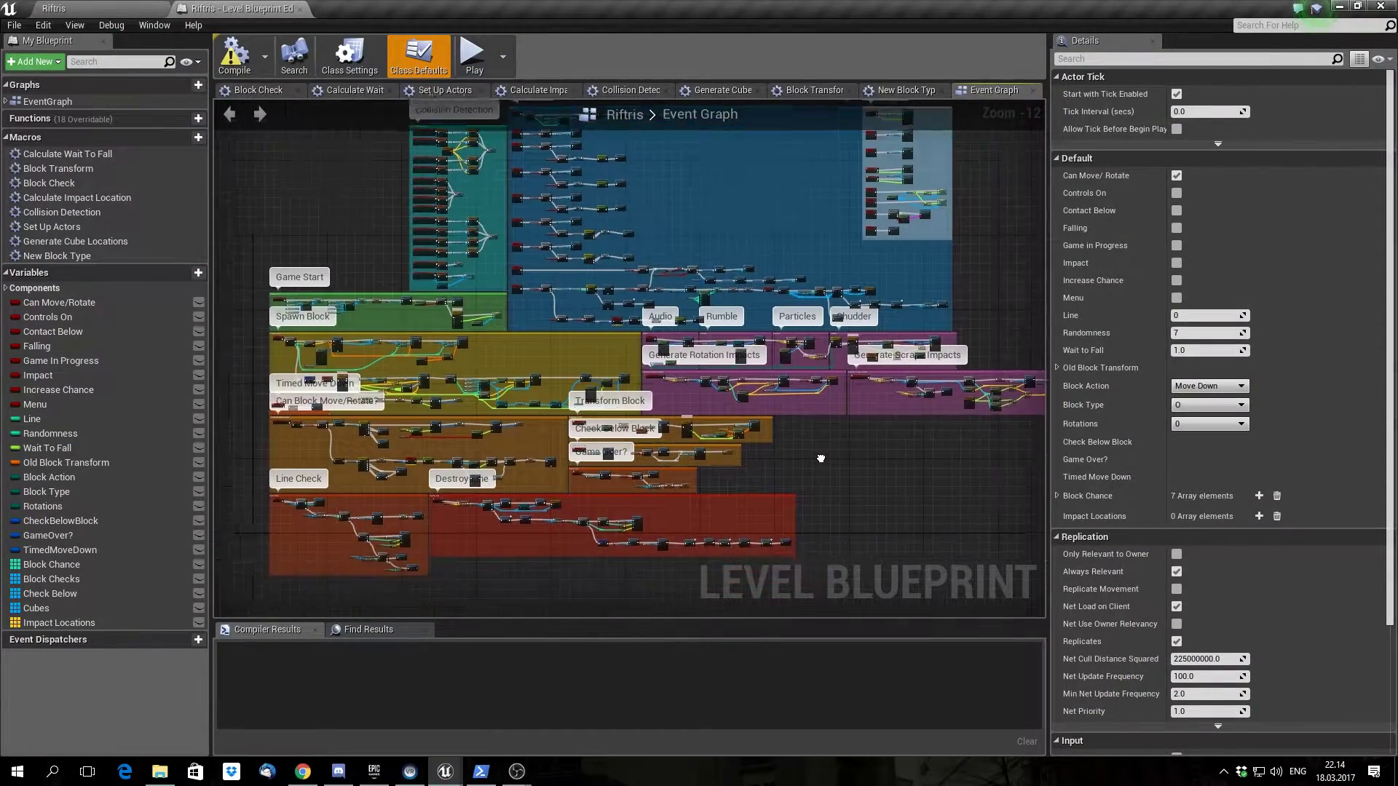
right_drag(786, 502, 771, 531)
scroll(628, 332, up, 5)
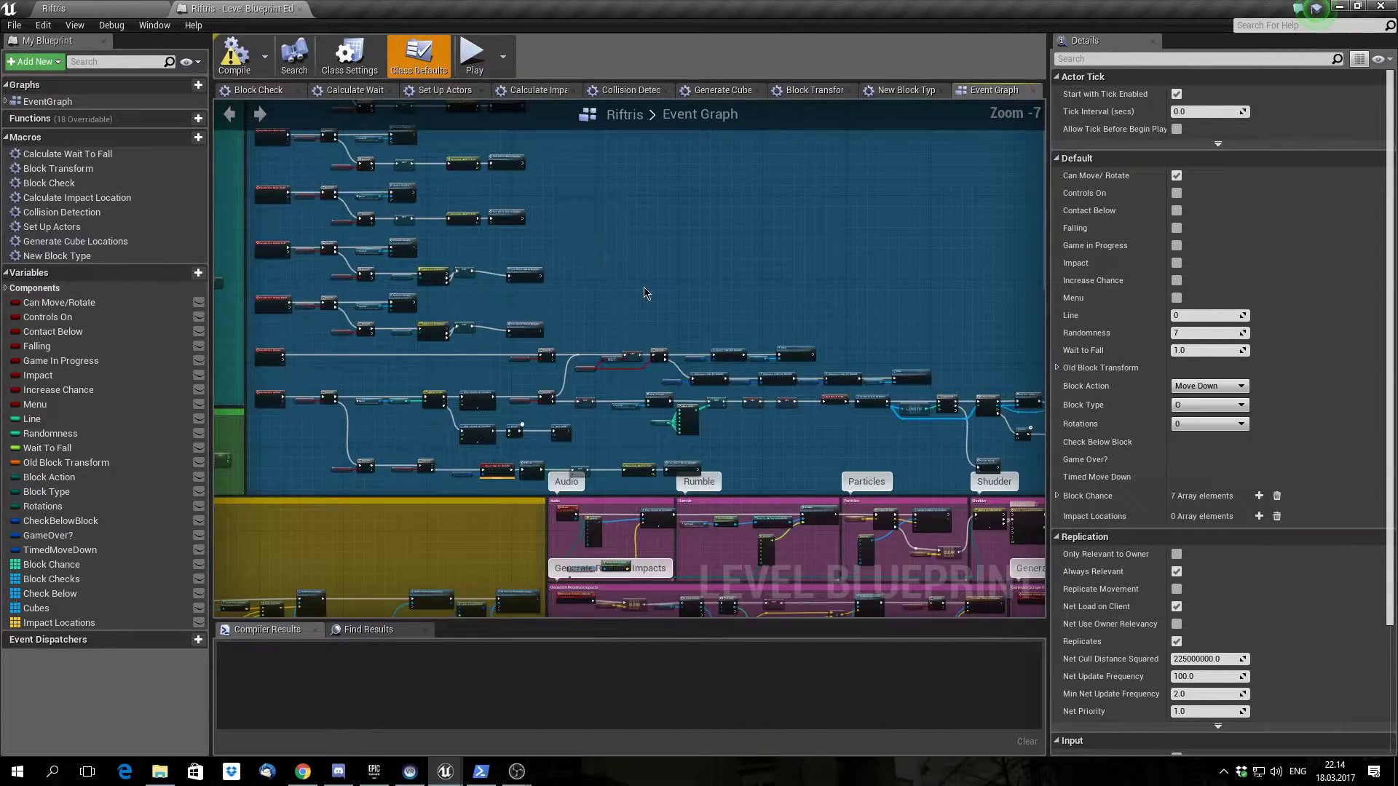
right_drag(646, 293, 872, 506)
scroll(645, 402, up, 7)
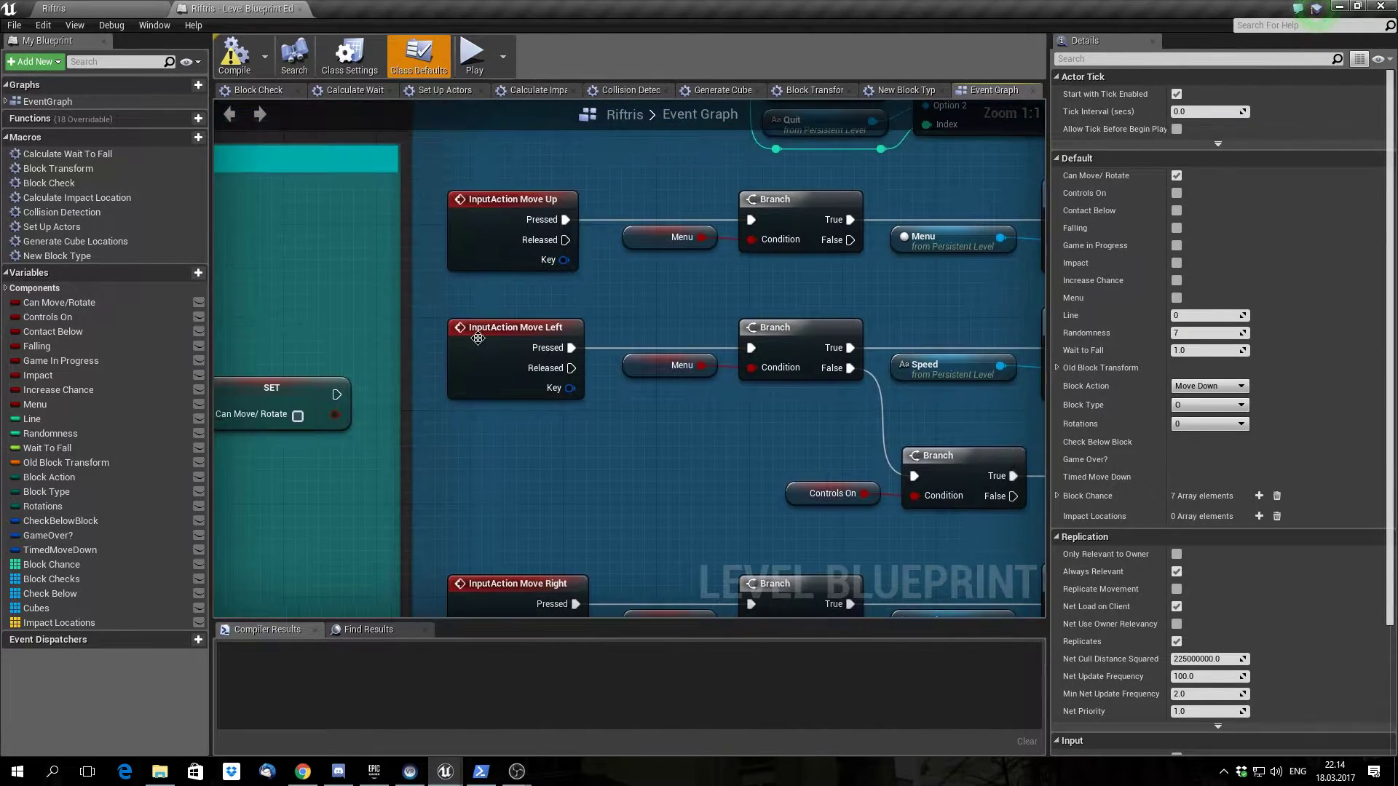
click(522, 323)
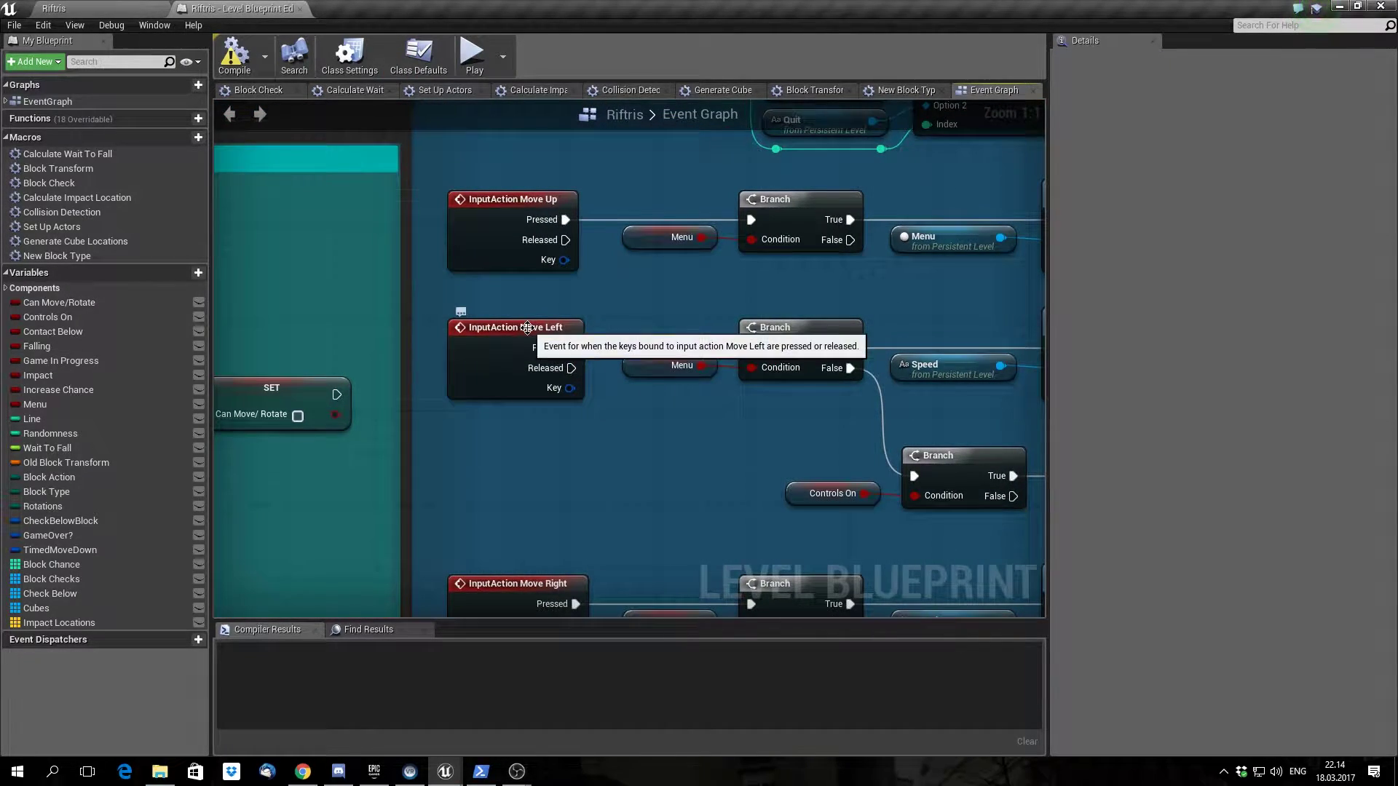
click(504, 330)
right_drag(724, 419, 386, 440)
right_drag(801, 438, 864, 355)
right_drag(575, 364, 576, 379)
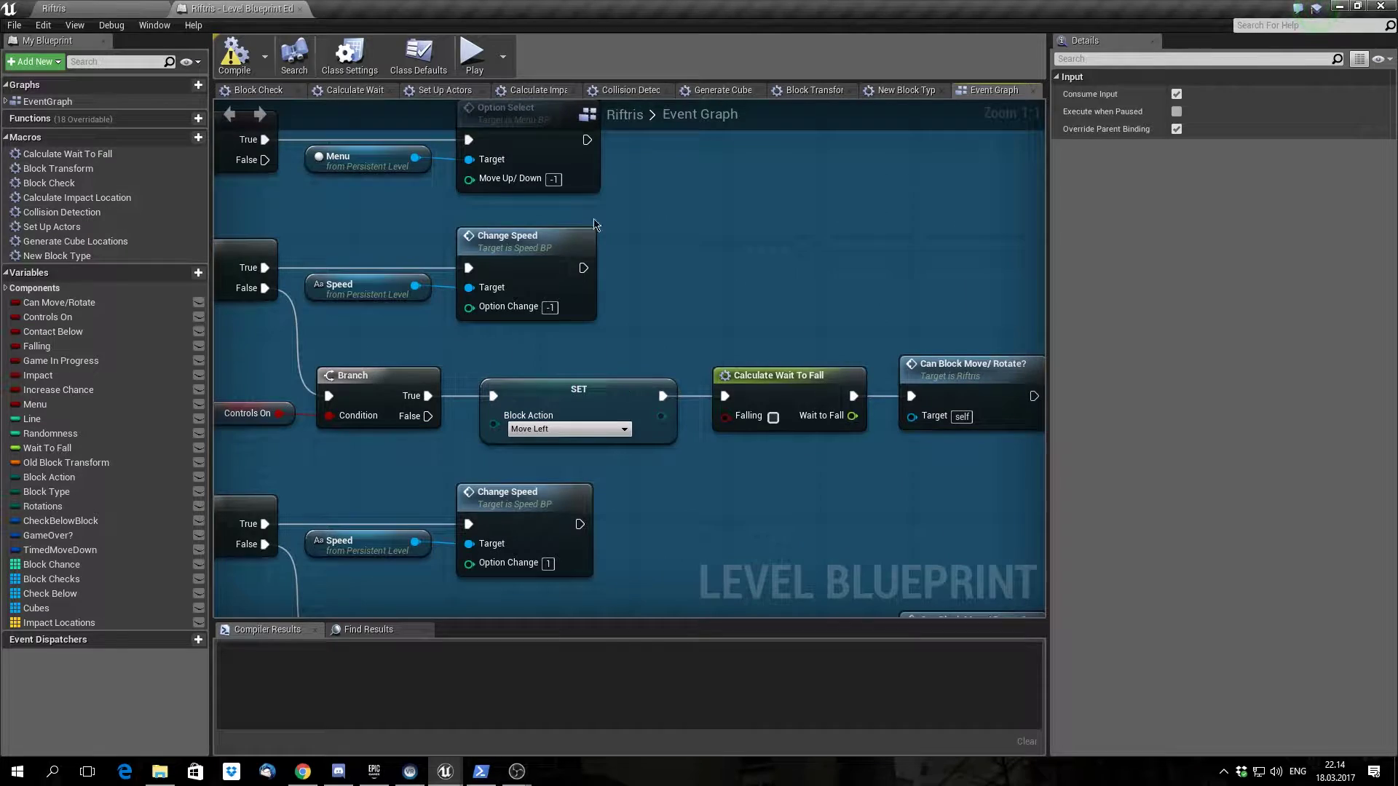
right_drag(675, 234, 1023, 355)
scroll(431, 316, down, 4)
click(431, 317)
right_drag(429, 303, 398, 303)
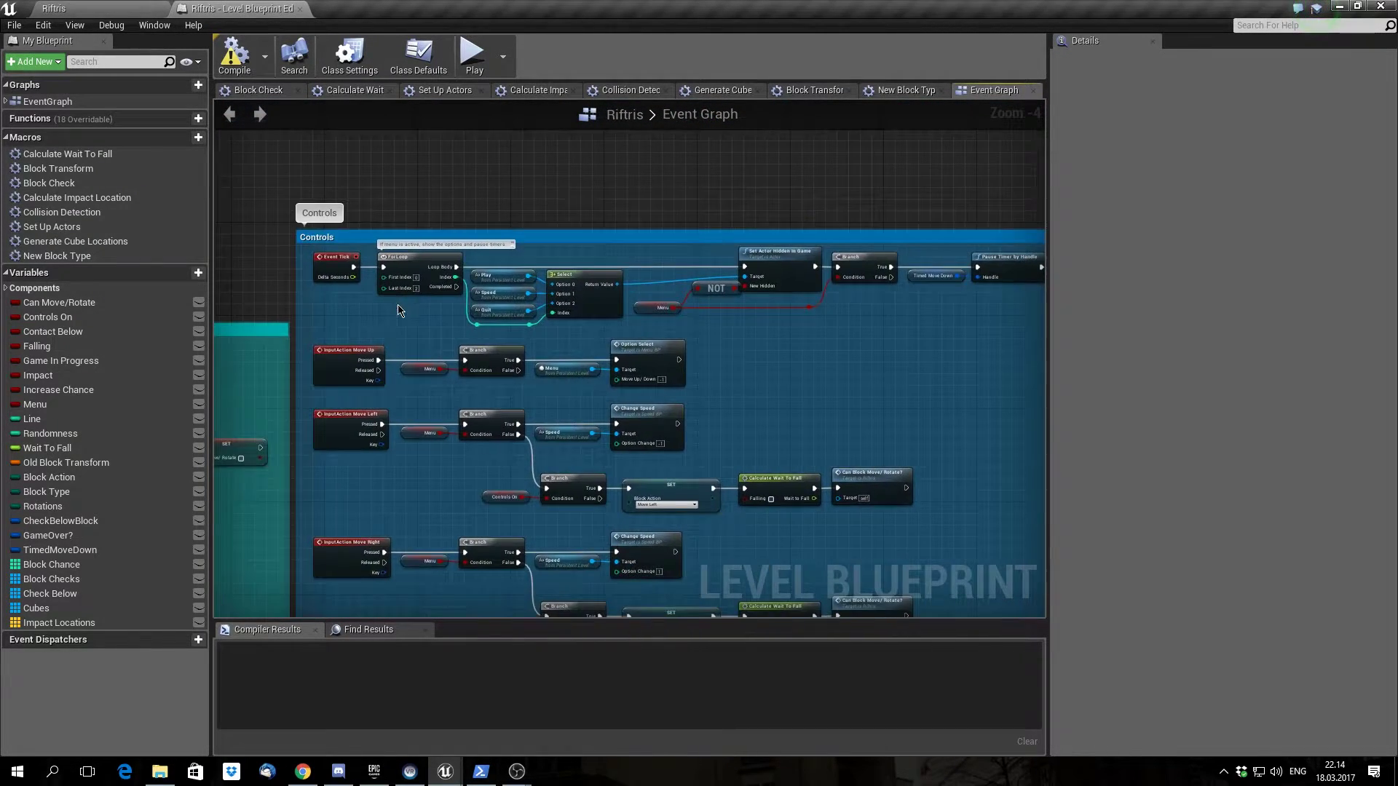
scroll(409, 307, down, 4)
right_drag(689, 449, 794, 206)
scroll(777, 254, up, 5)
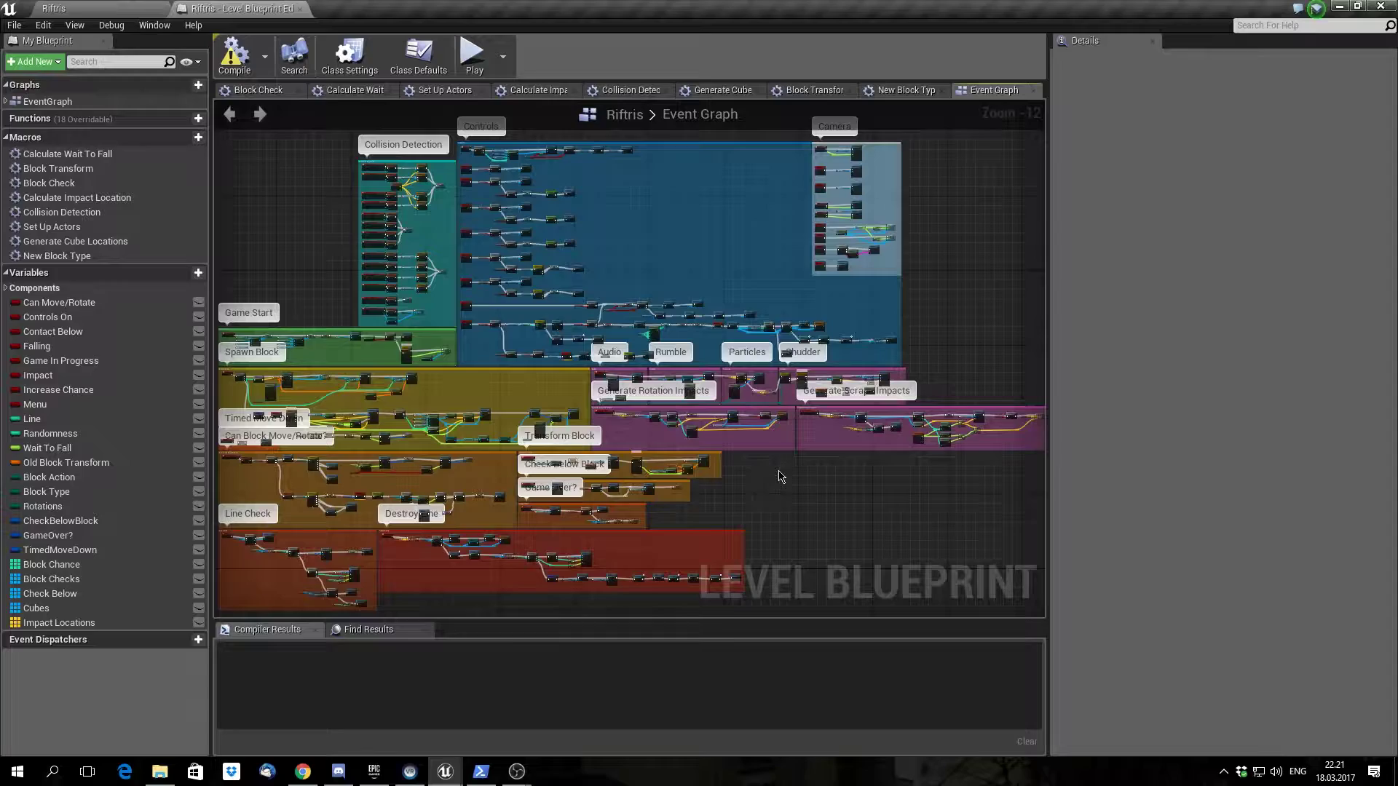
Pan and zoom the Riftris Event Graph across the Transform Block, Controls, Camera and Collision Detection groups.
mouse_move(752, 457)
right_down()
mouse_move(821, 446)
mouse_move(770, 446)
right_up()
scroll(794, 466, up, 7)
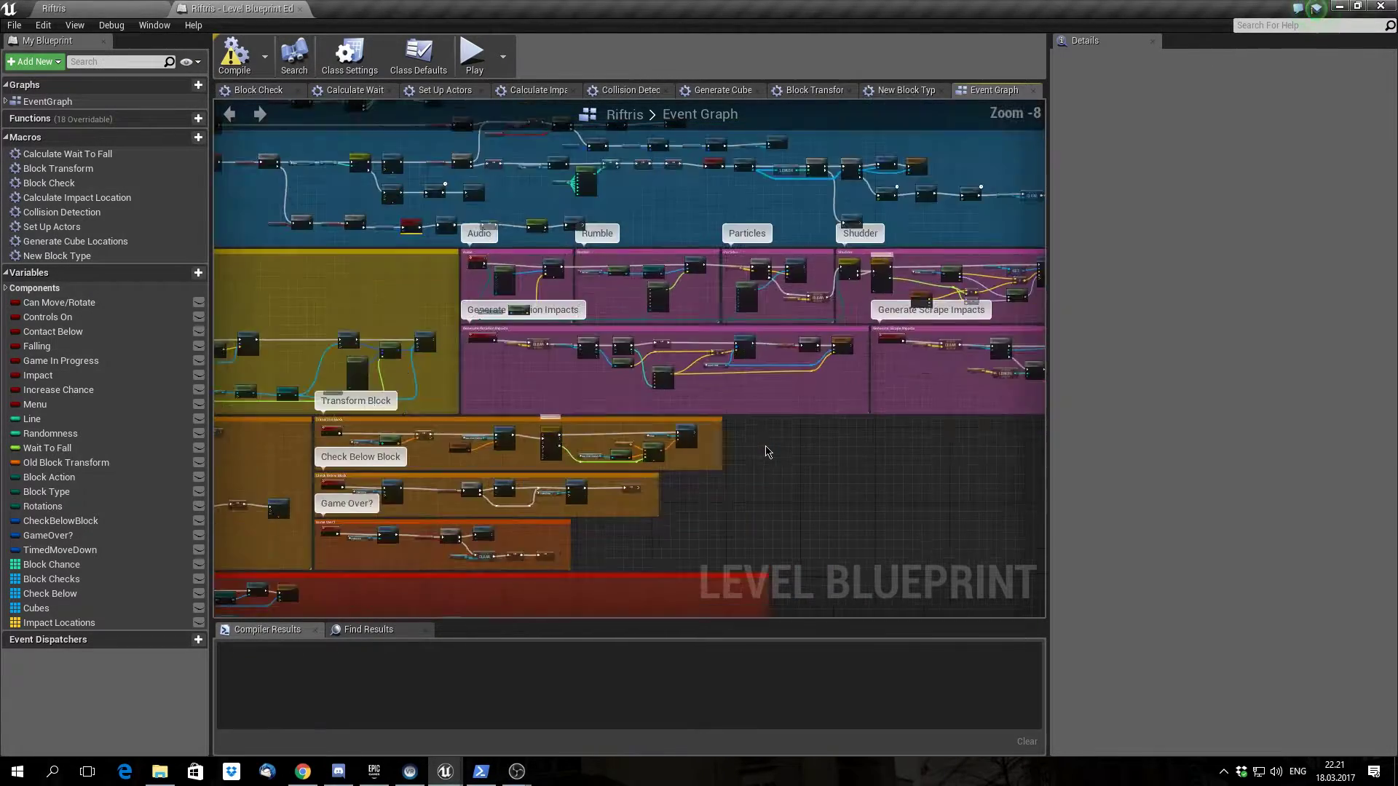
right_drag(632, 441, 822, 485)
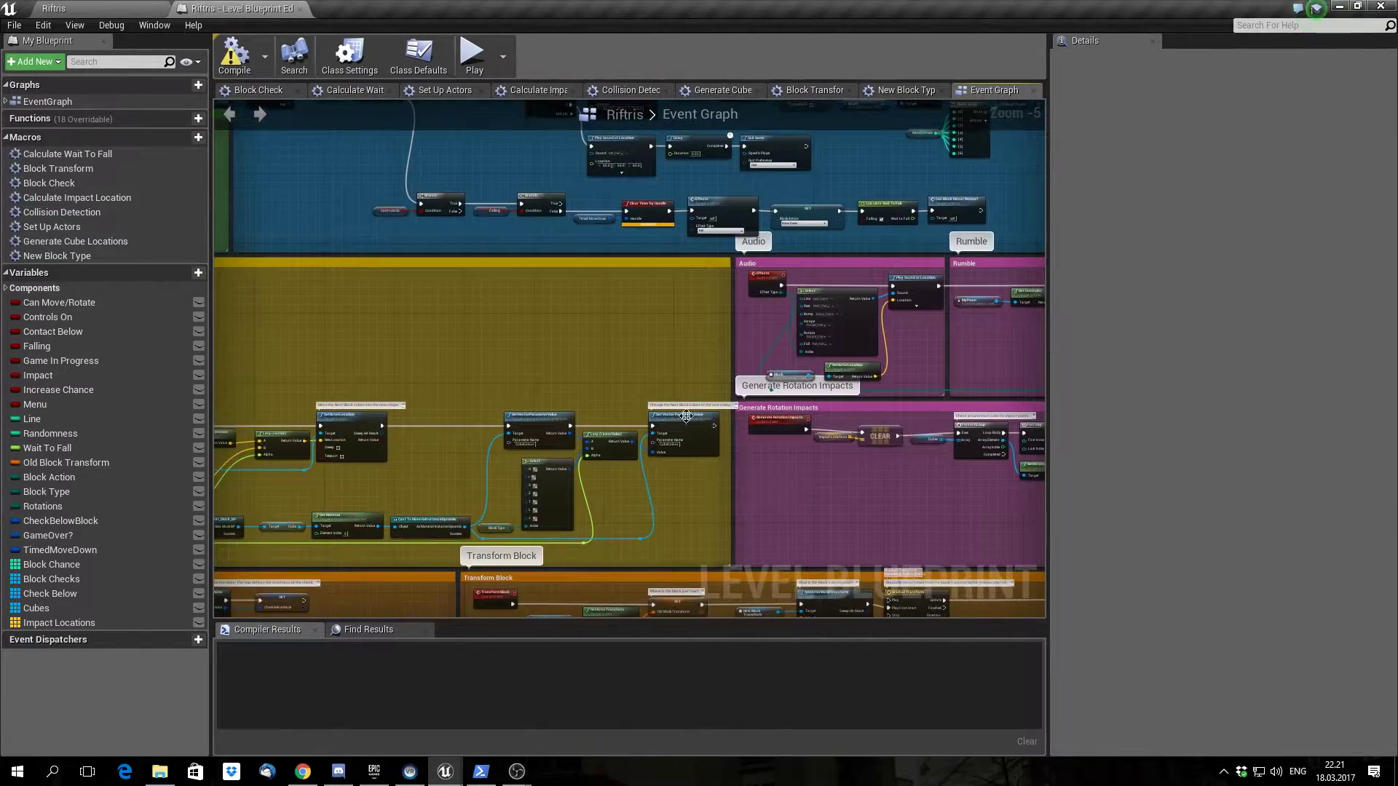
scroll(553, 343, up, 4)
scroll(500, 342, down, 9)
scroll(500, 313, down, 2)
right_drag(499, 313, 546, 371)
right_drag(299, 201, 324, 212)
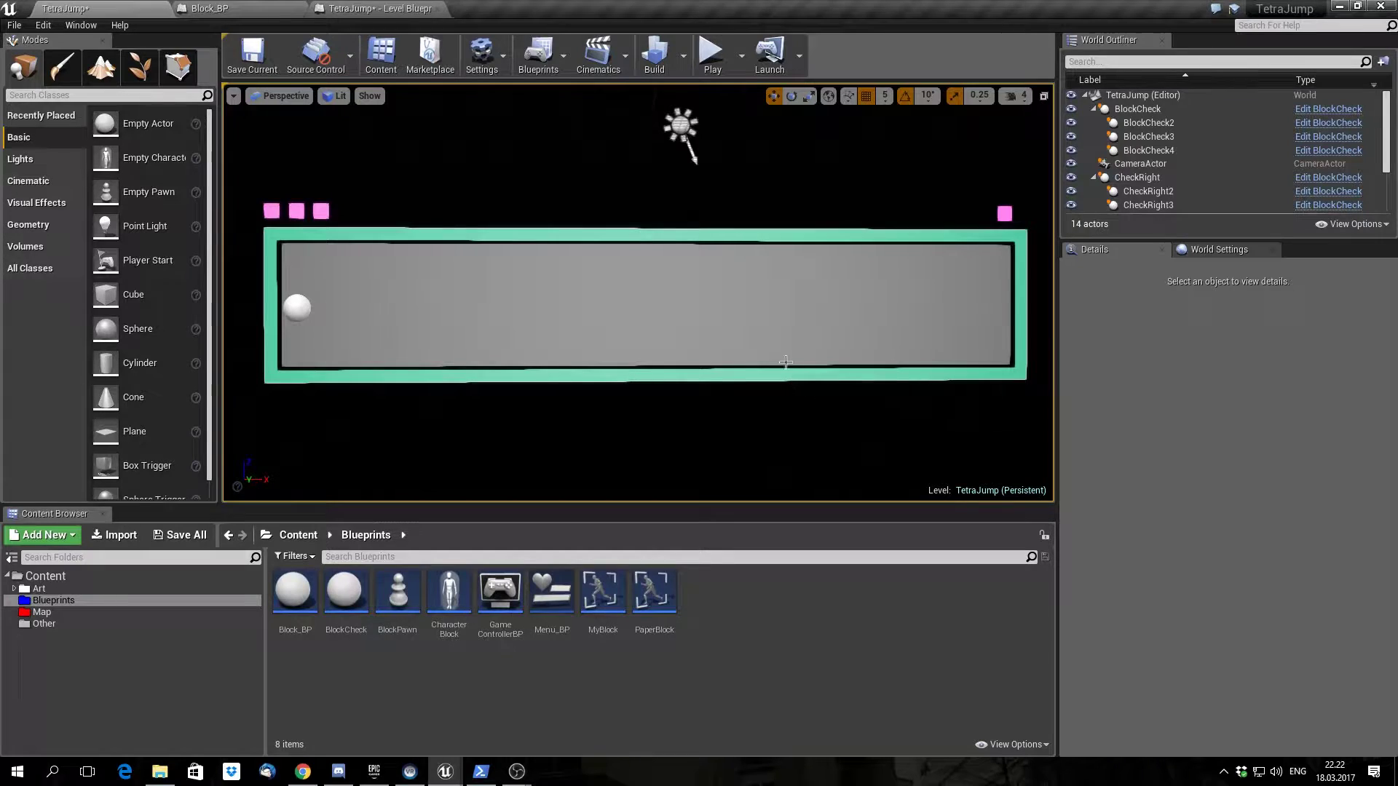
right_drag(794, 349, 722, 322)
key(d)
key(a)
key(s)
key(w)
key(d)
key(a)
key(s)
key(w)
key(s)
key(s)
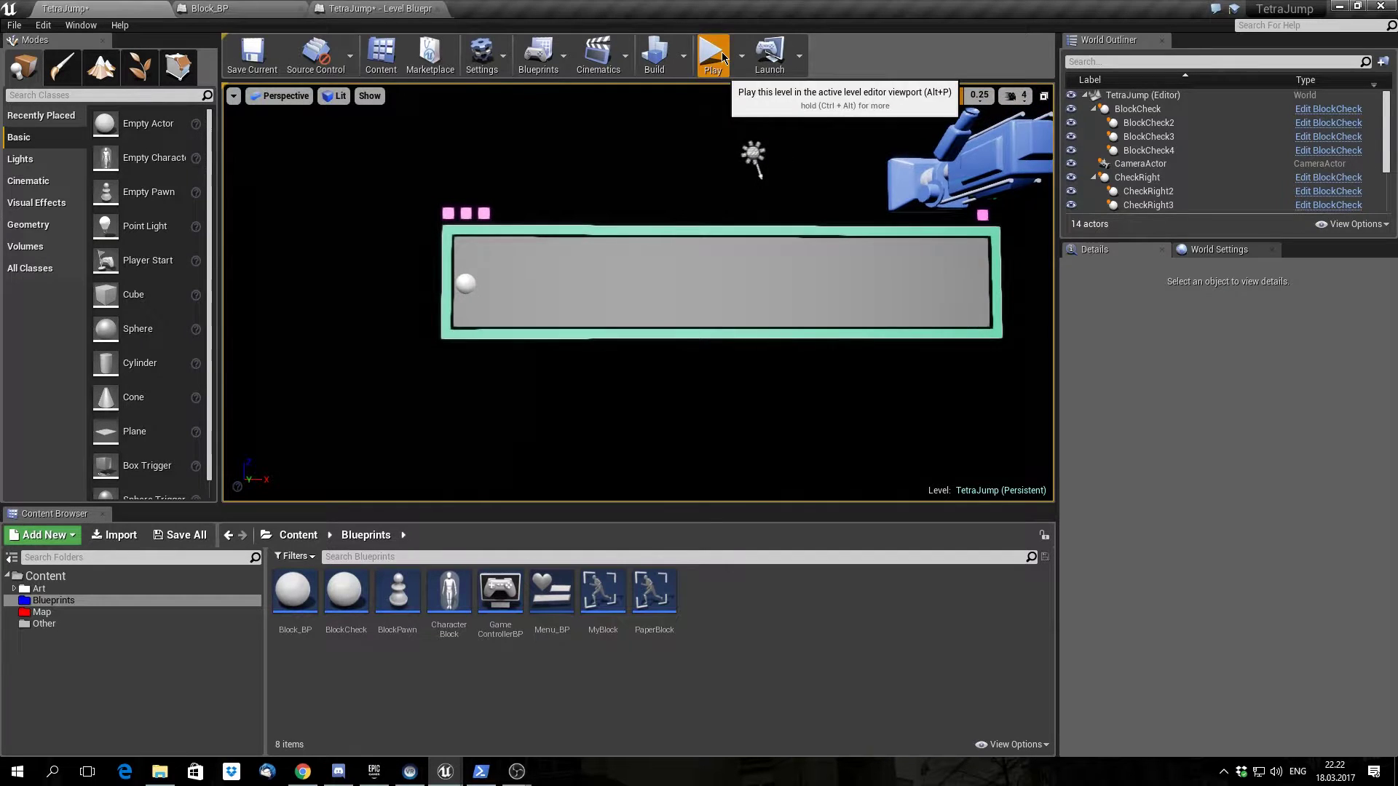
click(712, 52)
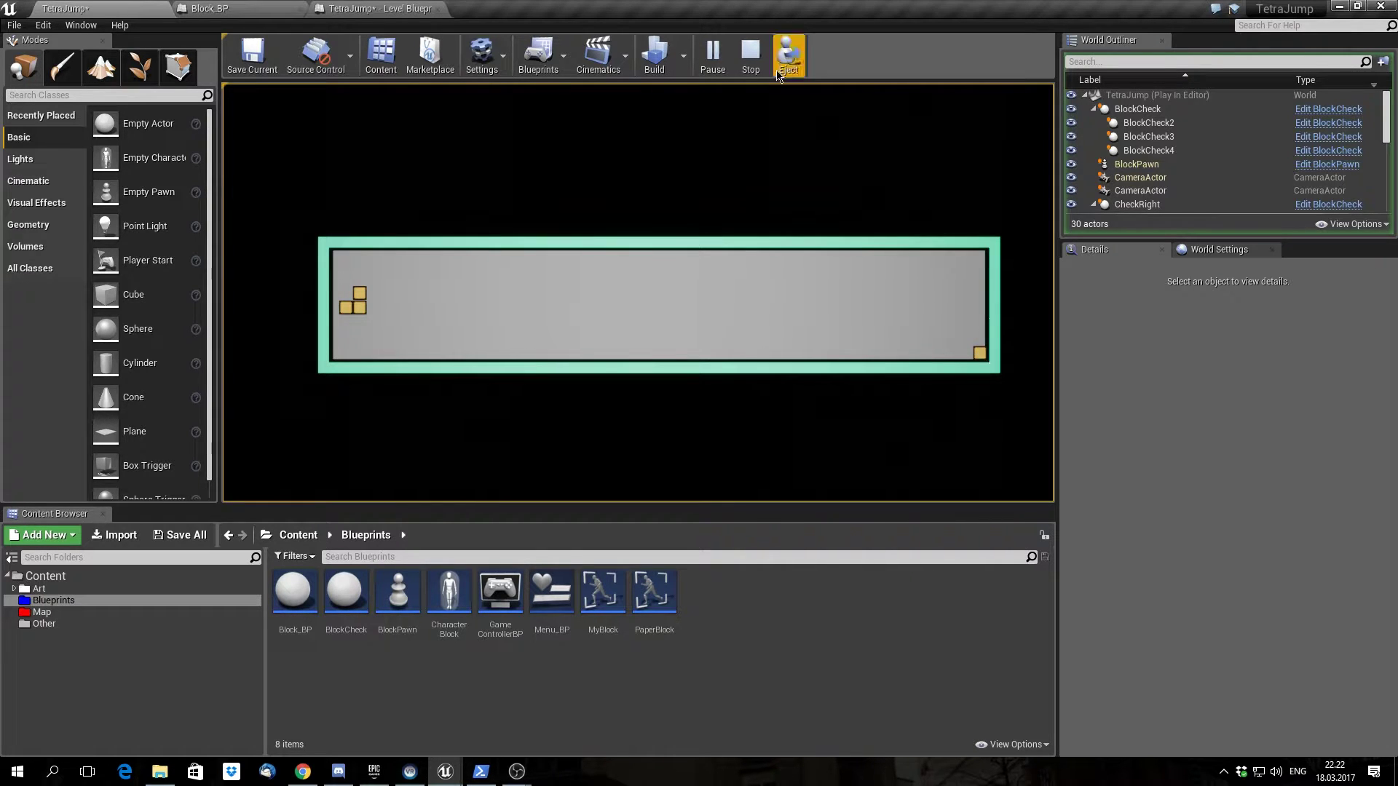
click(754, 57)
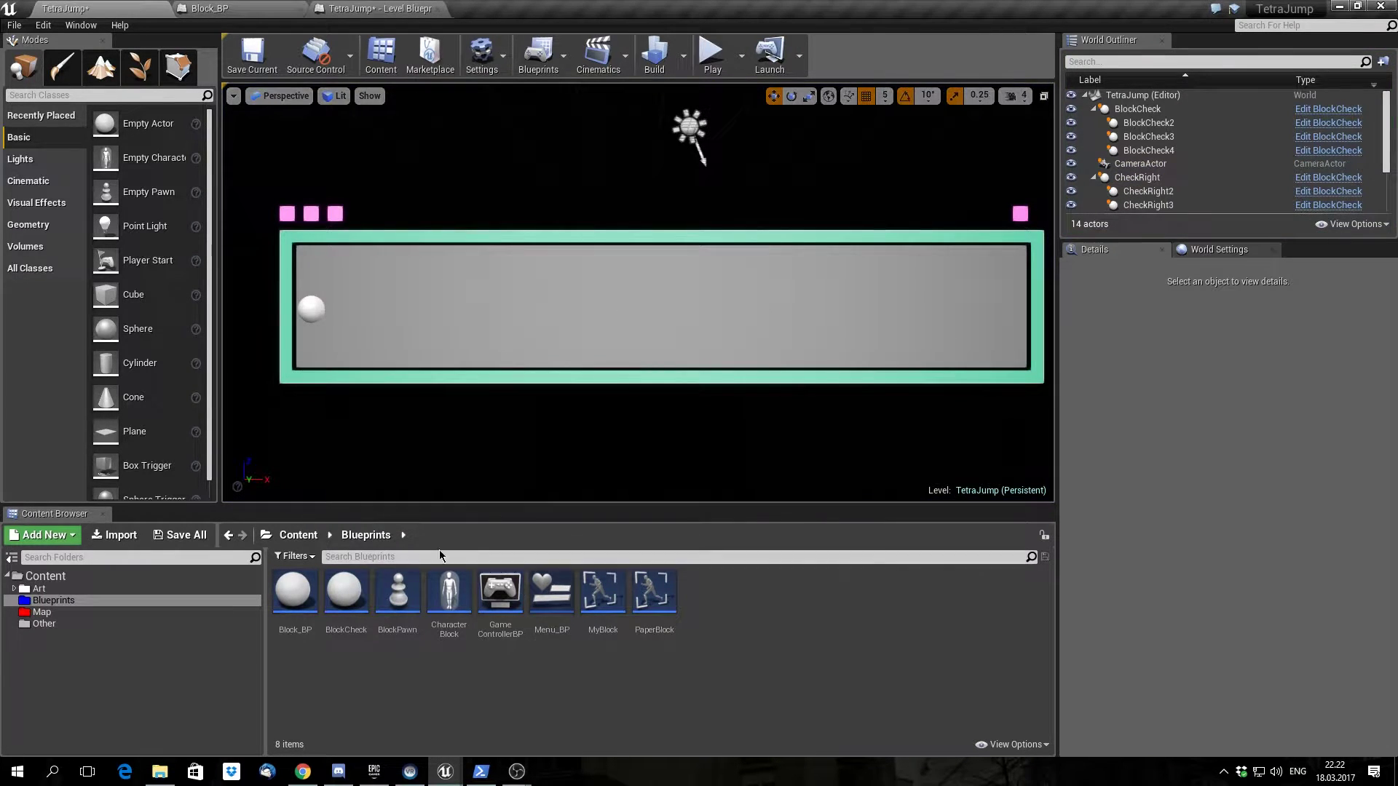
Open the MyBlock Blueprint and zoom in on its blocks-move-right logic.
double_click(601, 600)
right_drag(715, 342, 750, 374)
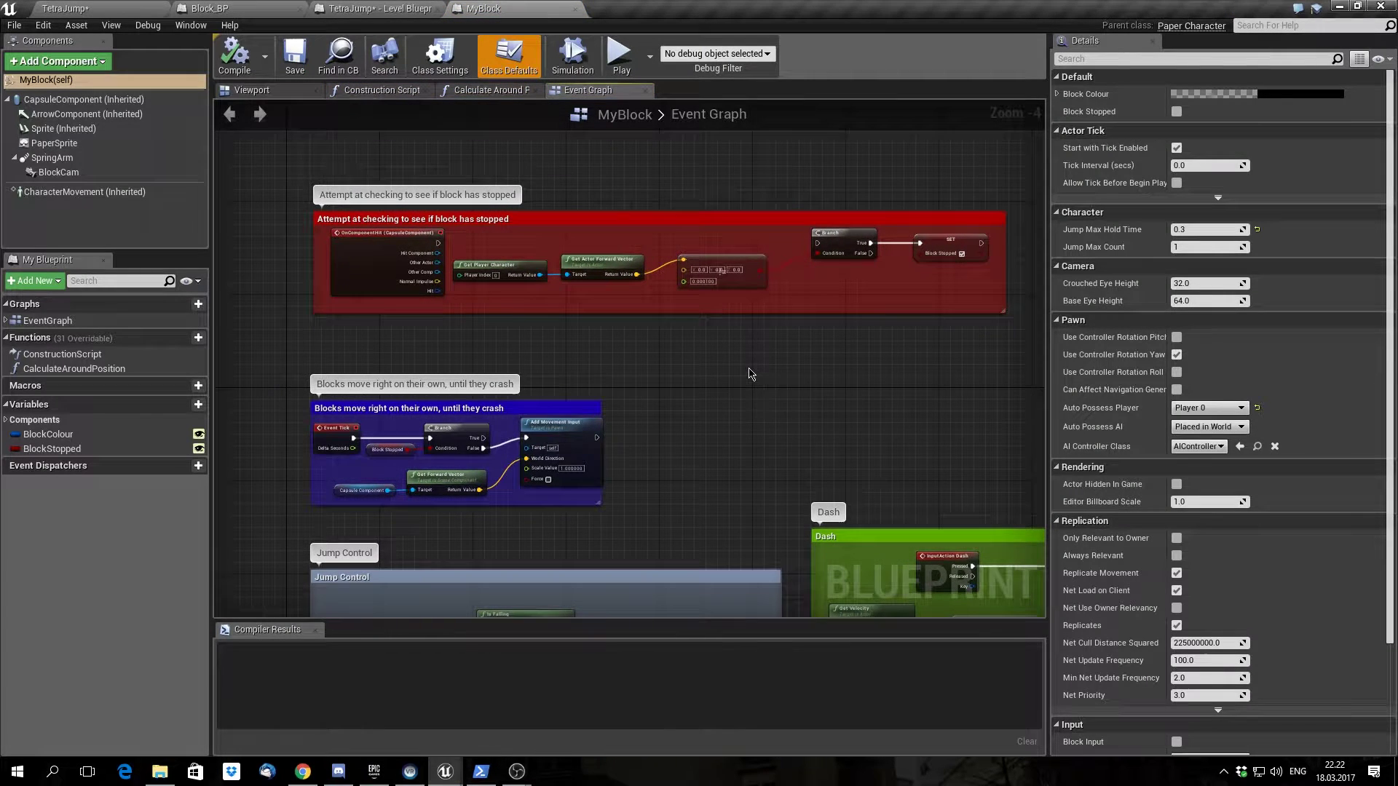
right_drag(680, 437, 1007, 209)
scroll(749, 216, up, 5)
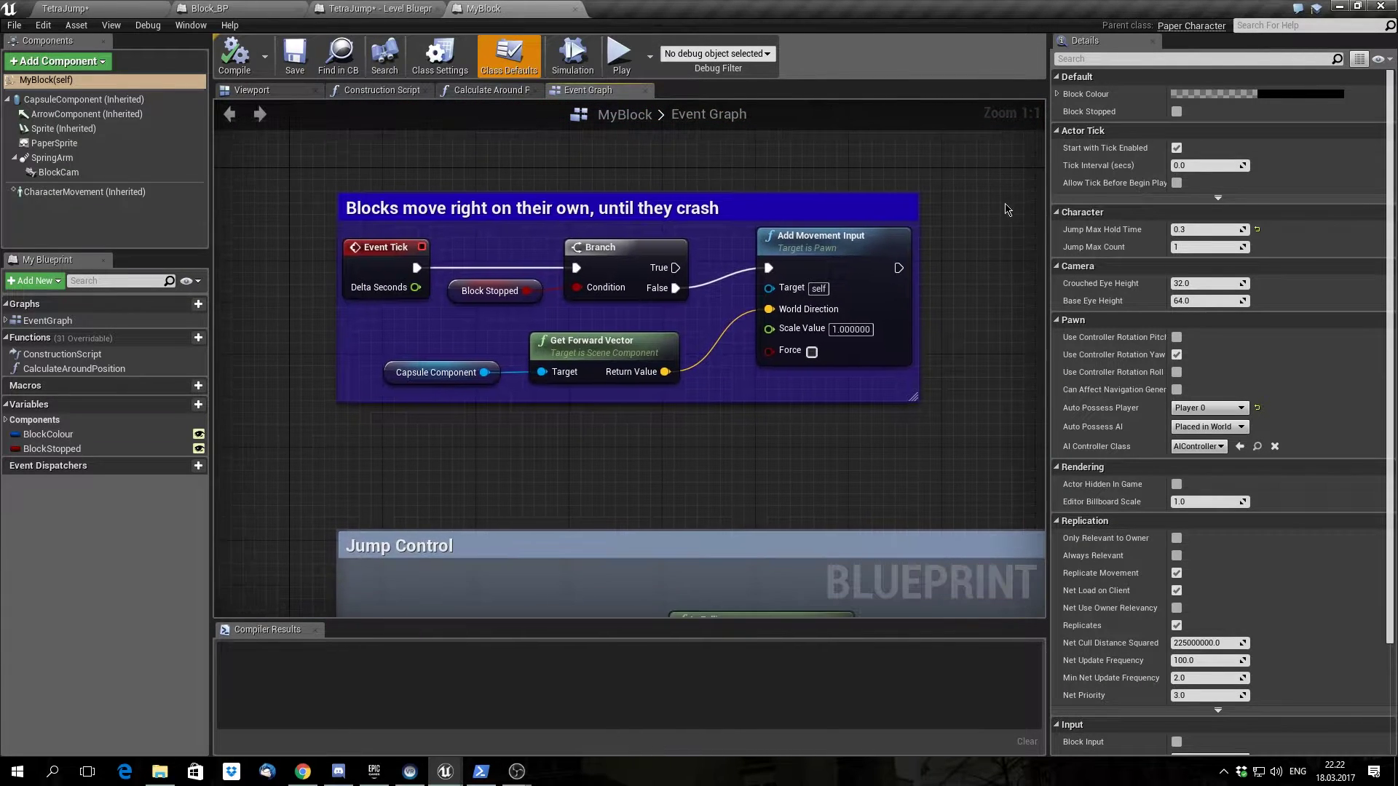
Review the Event Tick movement nodes, then show the CapsuleComponent's properties in Details.
click(374, 260)
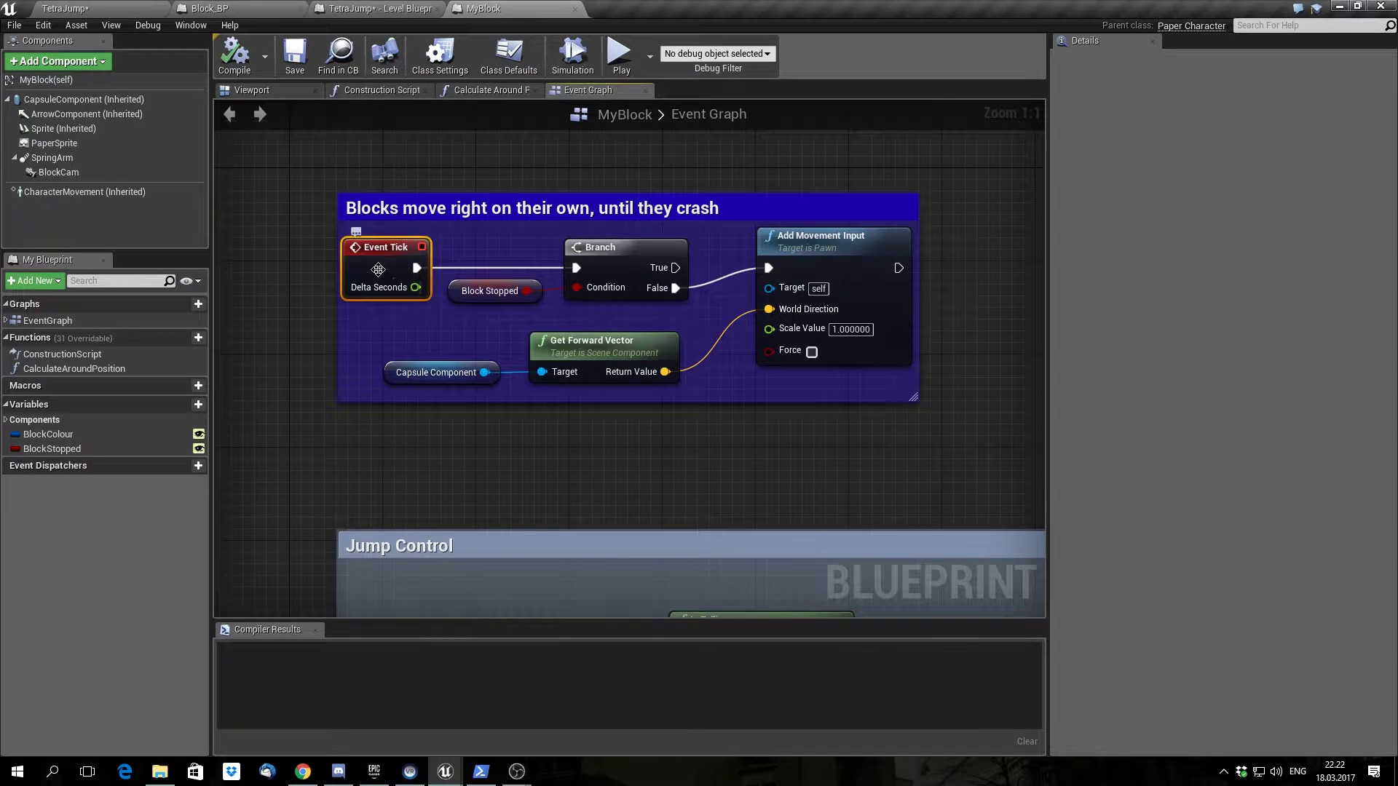
right_drag(490, 297, 445, 296)
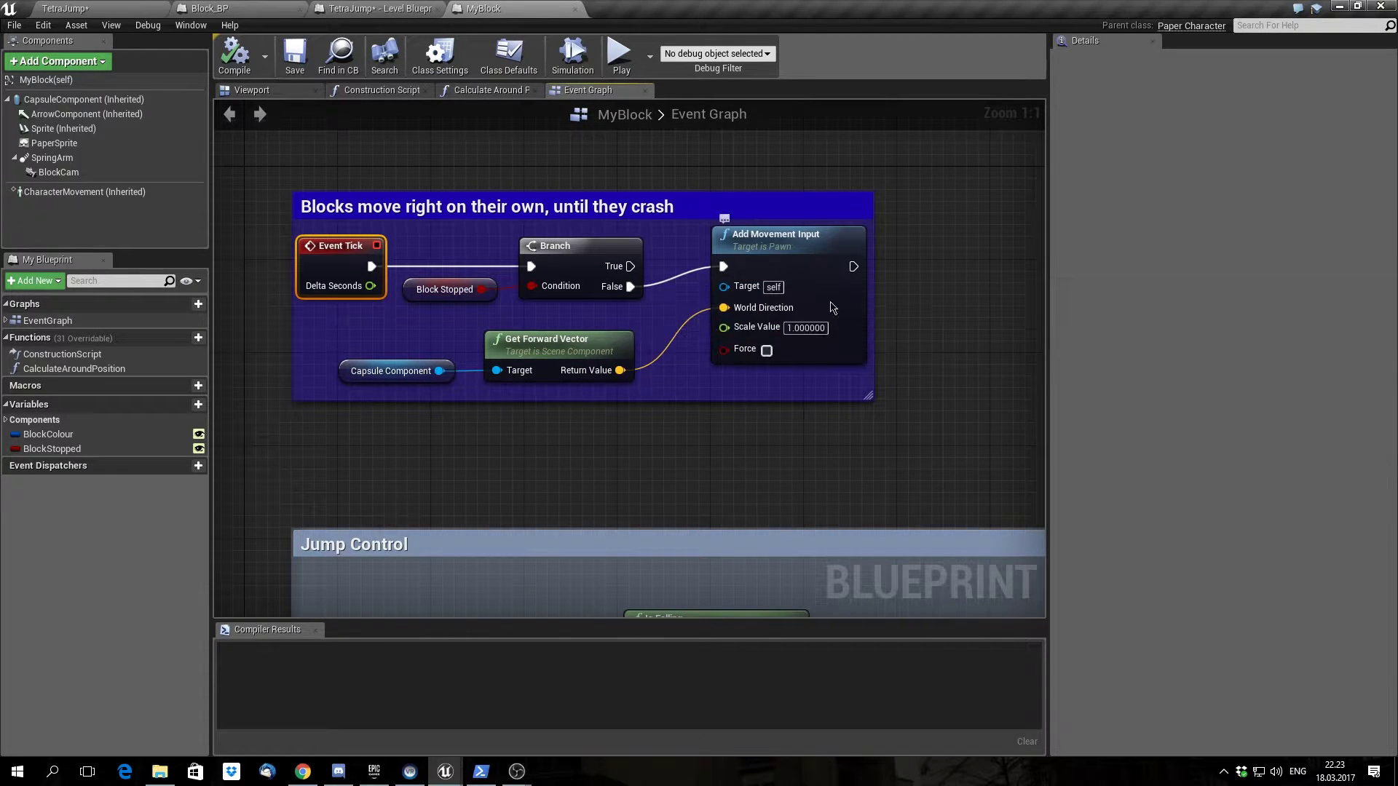
right_drag(834, 308, 814, 279)
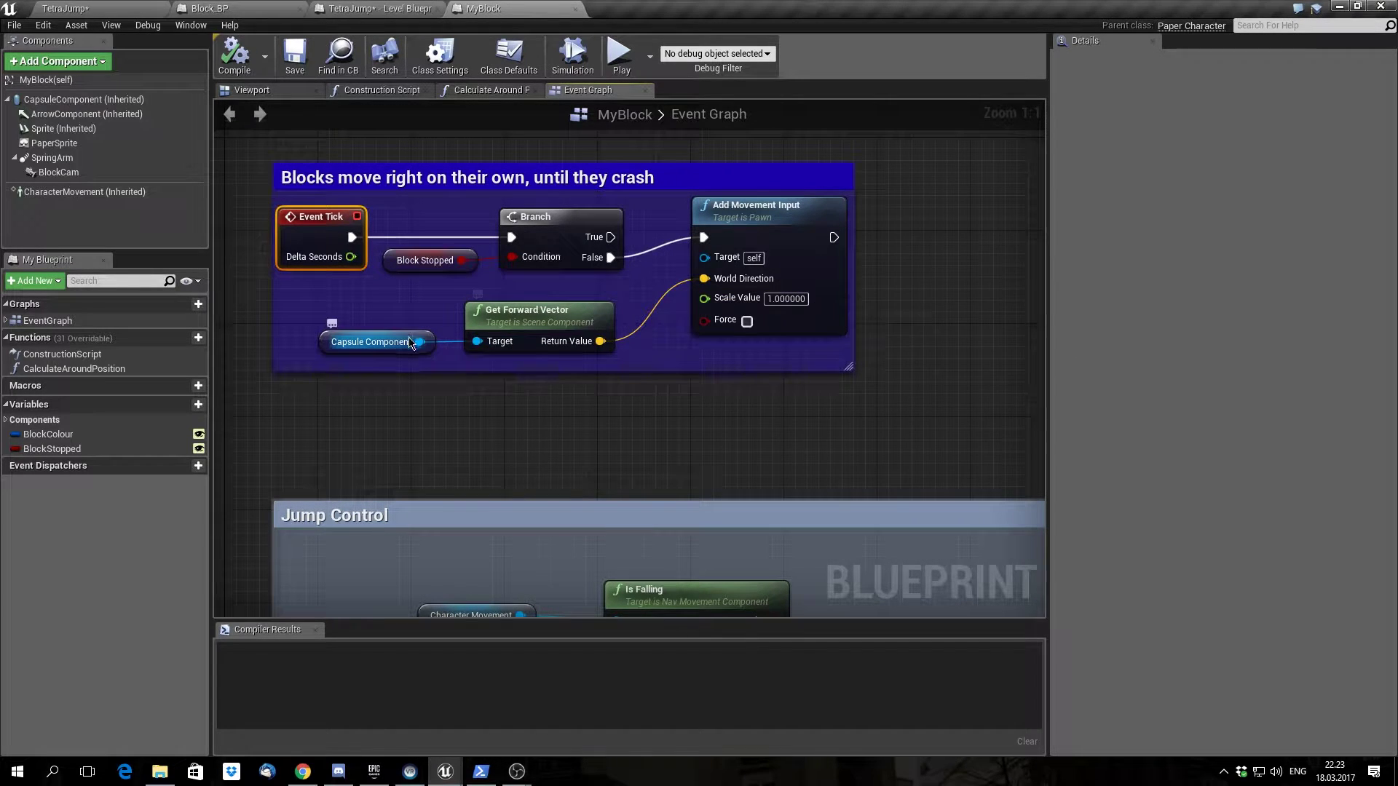
click(372, 342)
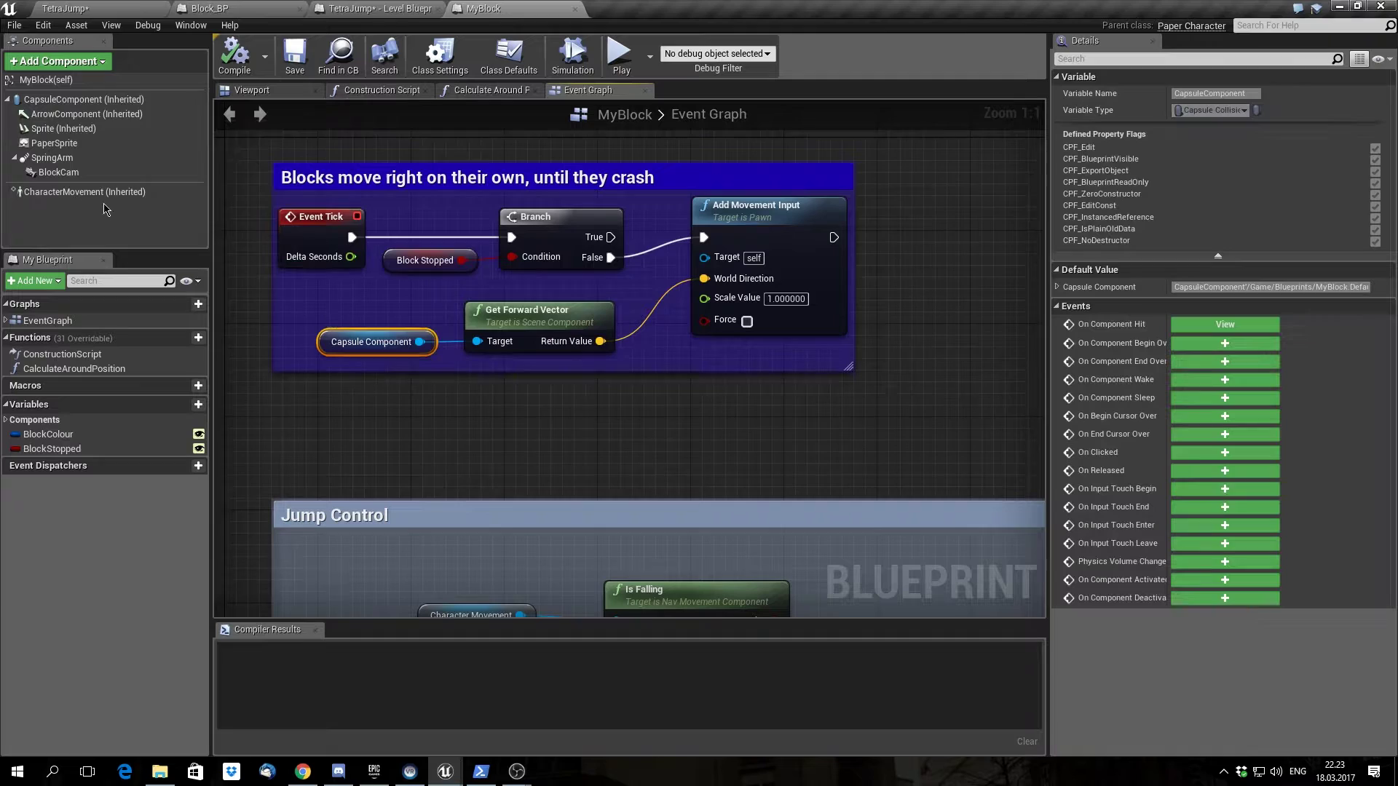
click(66, 102)
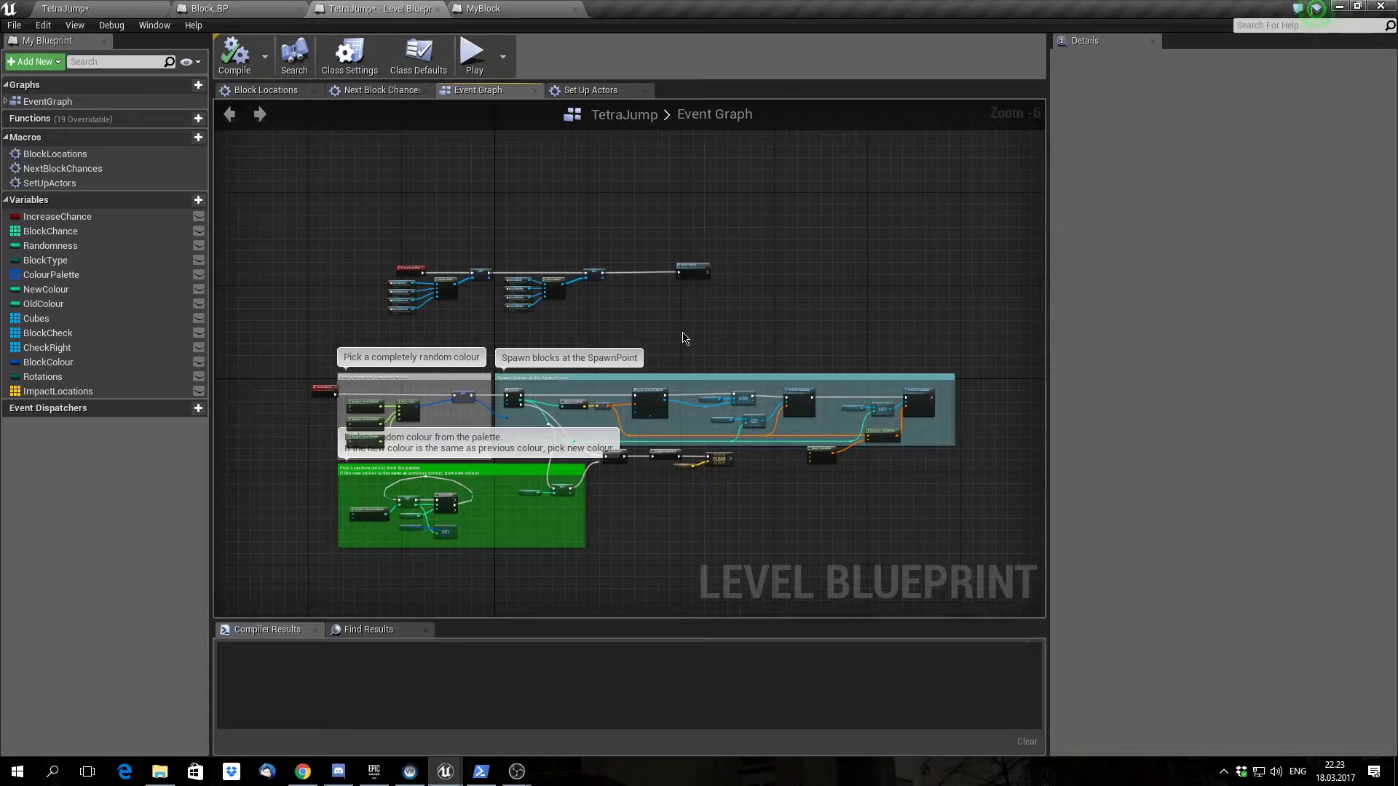
Zoom and pan the TetraJump Level Blueprint across its spawn and colour-picking sections.
scroll(684, 338, up, 1)
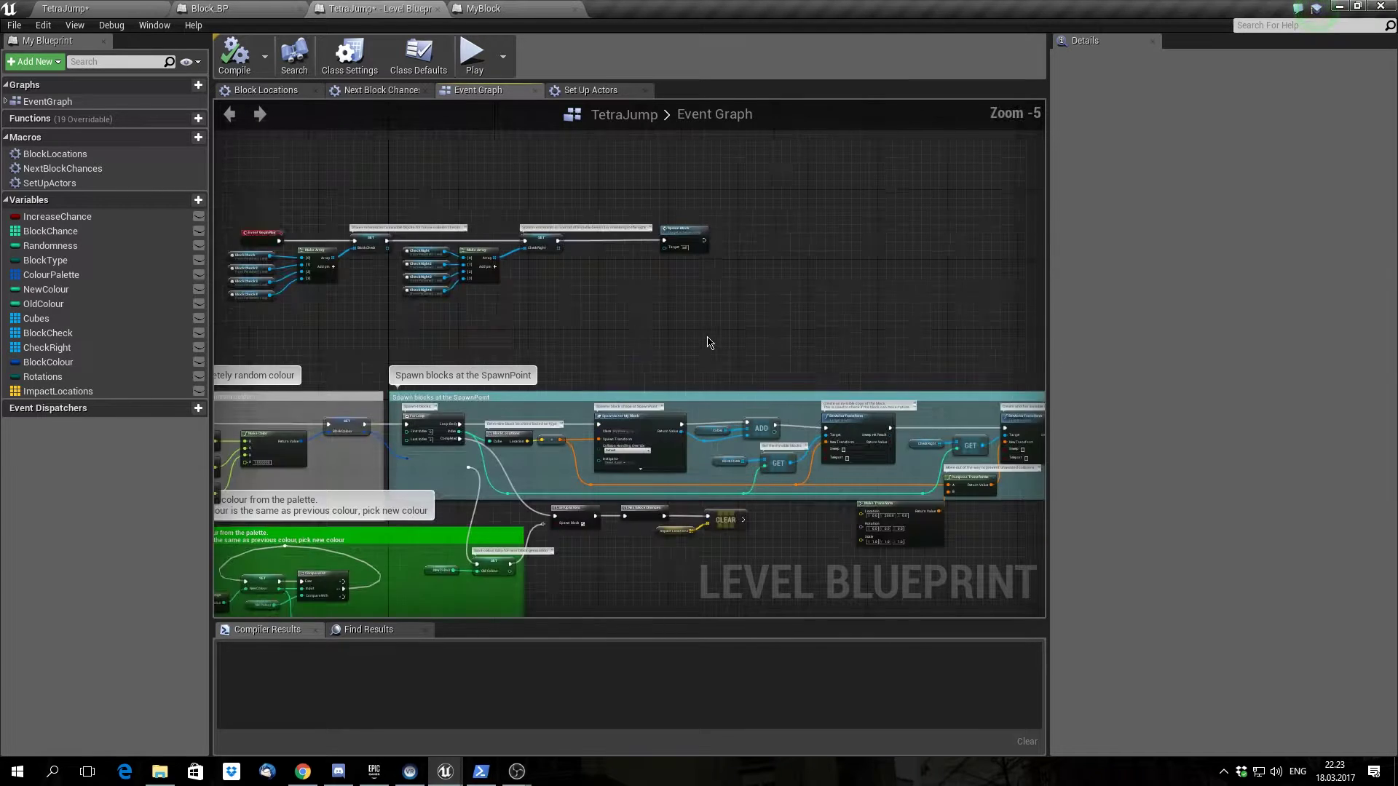
right_drag(748, 269, 896, 252)
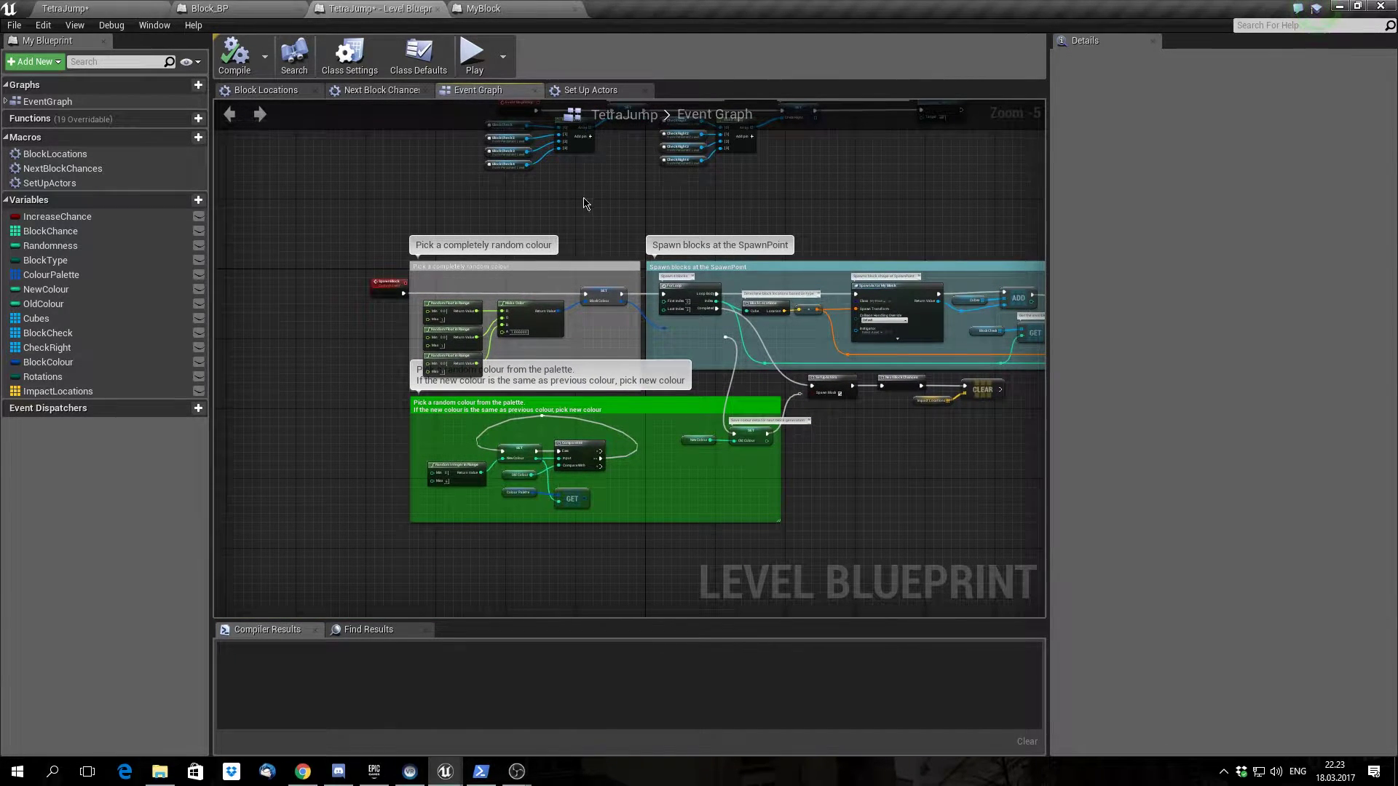
right_drag(693, 191, 552, 237)
right_drag(734, 266, 626, 280)
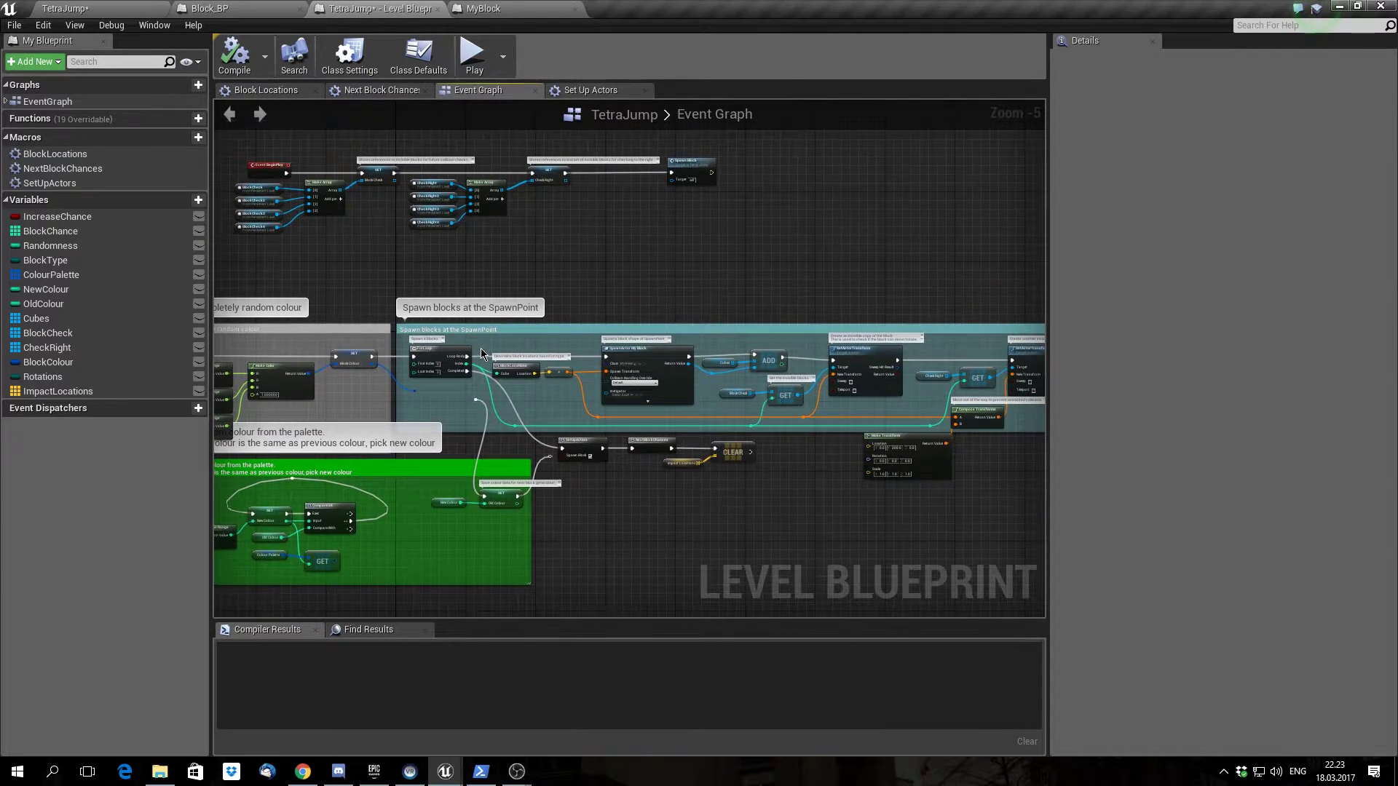
View the BeginPlay setup nodes, then go back to the TetraJump level and select SpawnPoint.
scroll(479, 348, up, 1)
right_drag(421, 344, 583, 462)
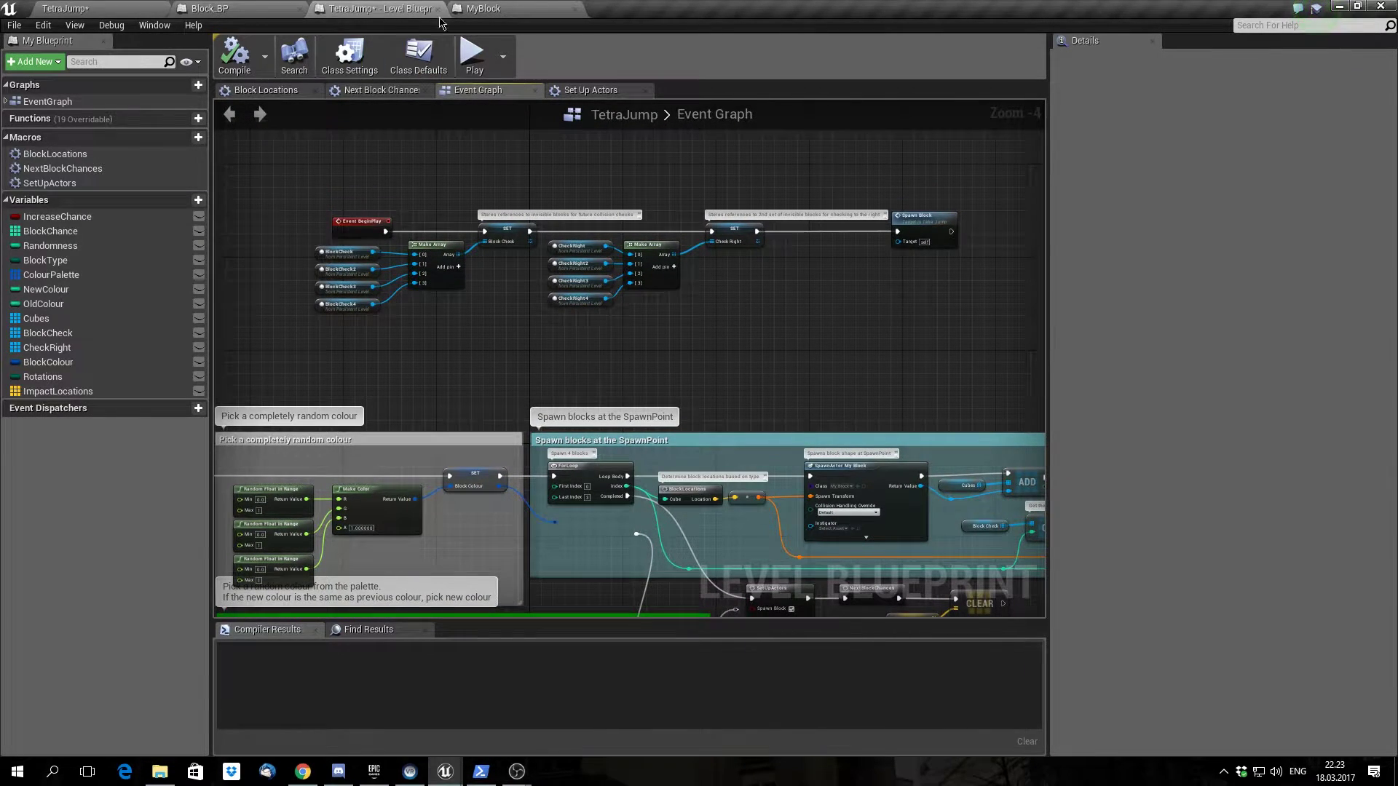
click(65, 8)
click(312, 308)
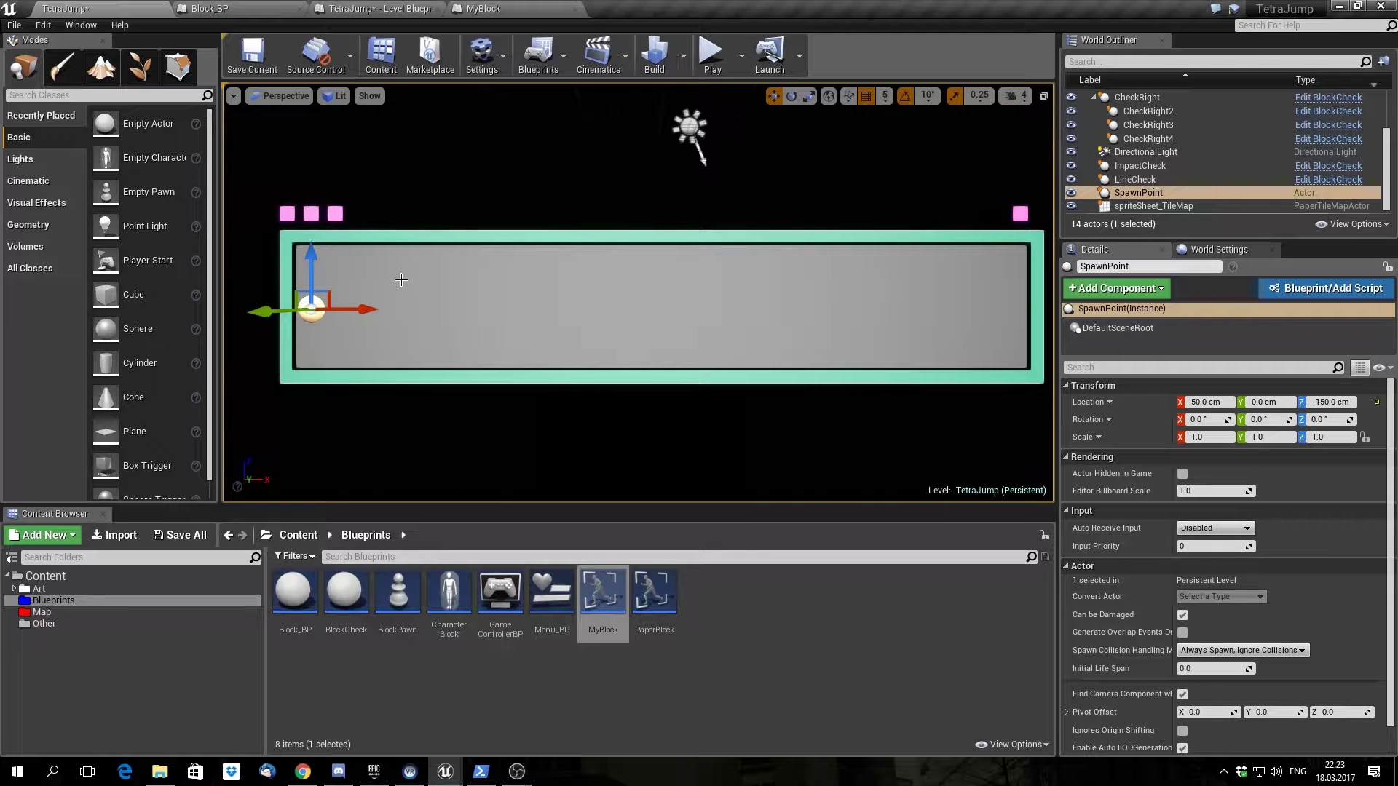
Move the SpawnPoint toward the middle of the play area and playtest the level.
drag(322, 295, 474, 304)
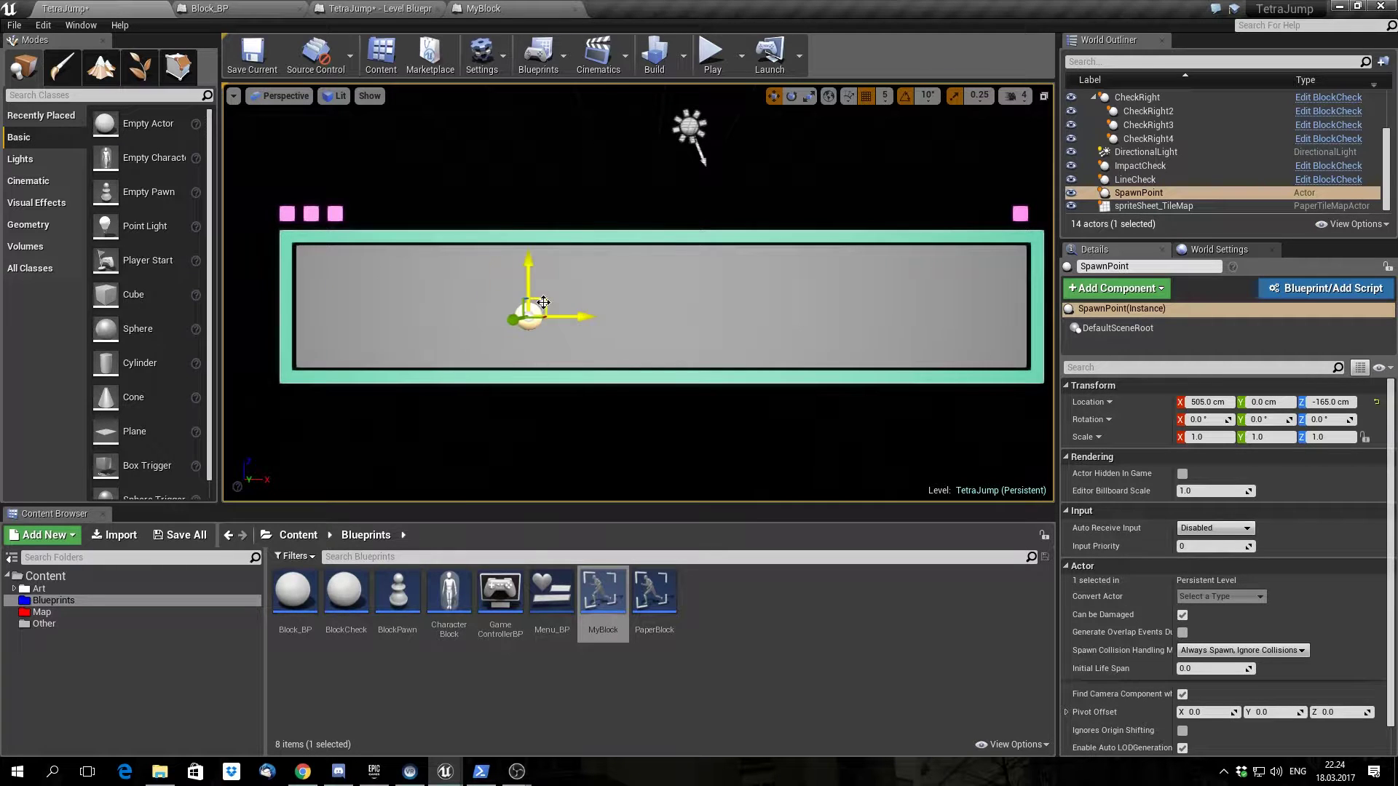
click(711, 54)
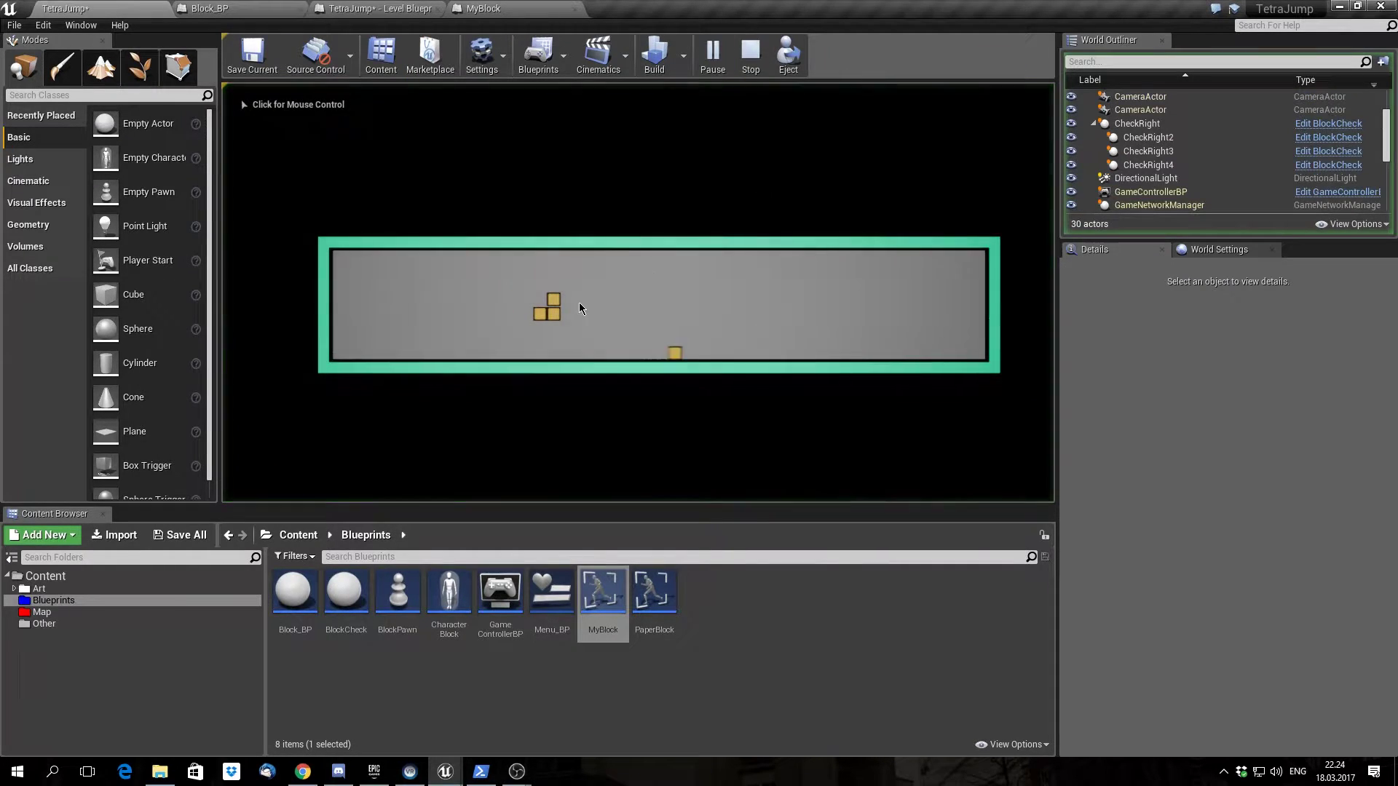
click(751, 55)
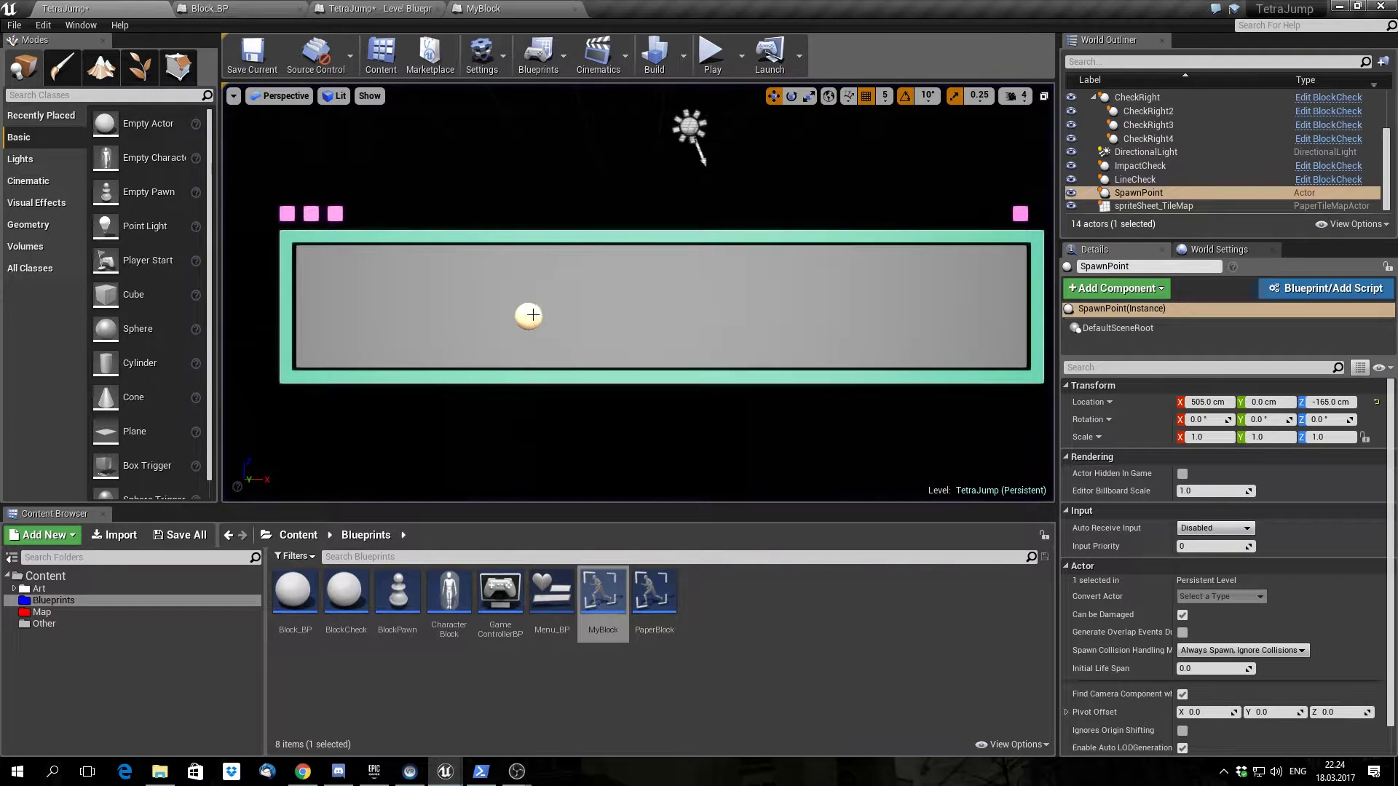
Put SpawnPoint back near the left wall at X 60, Z -165, playtest again, and reopen the Level Blueprint.
drag(533, 315, 328, 311)
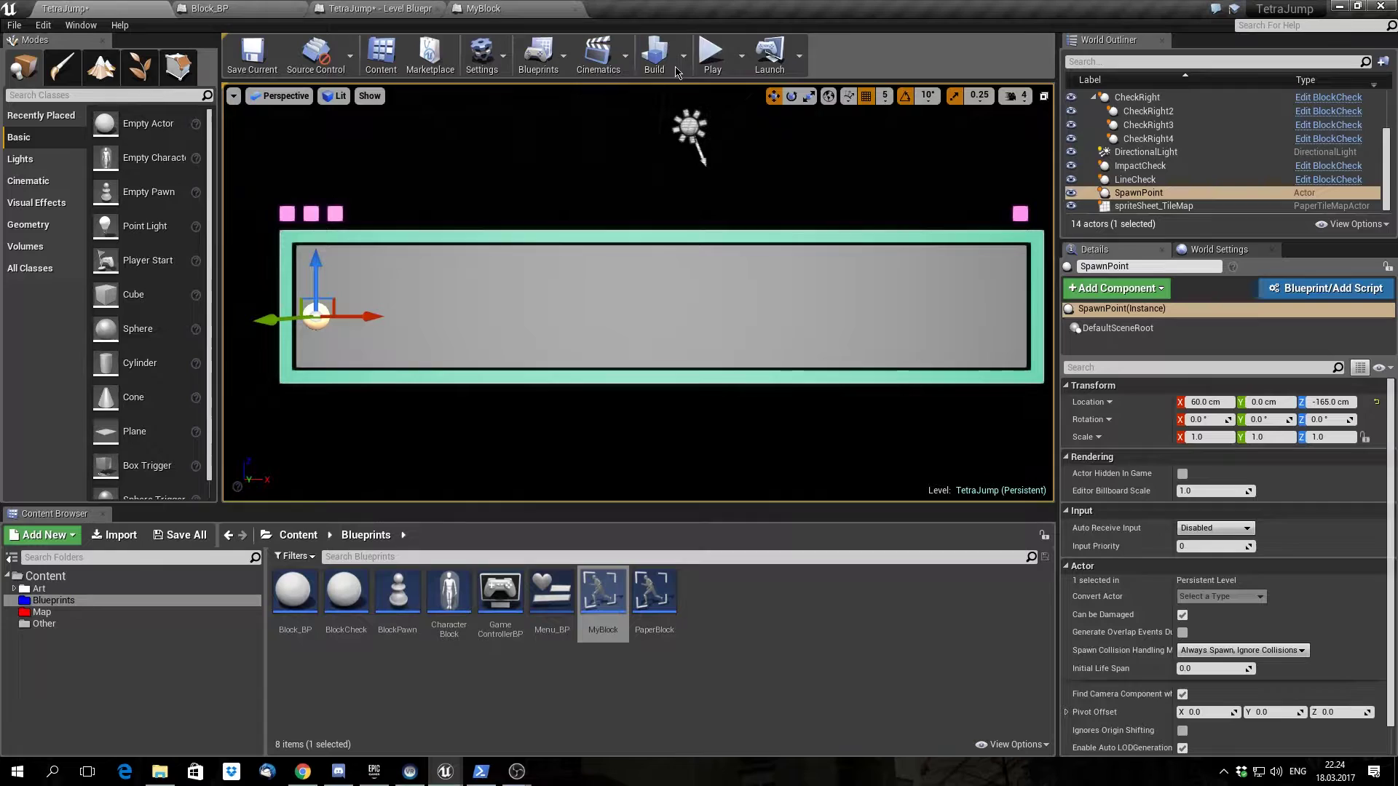
click(714, 58)
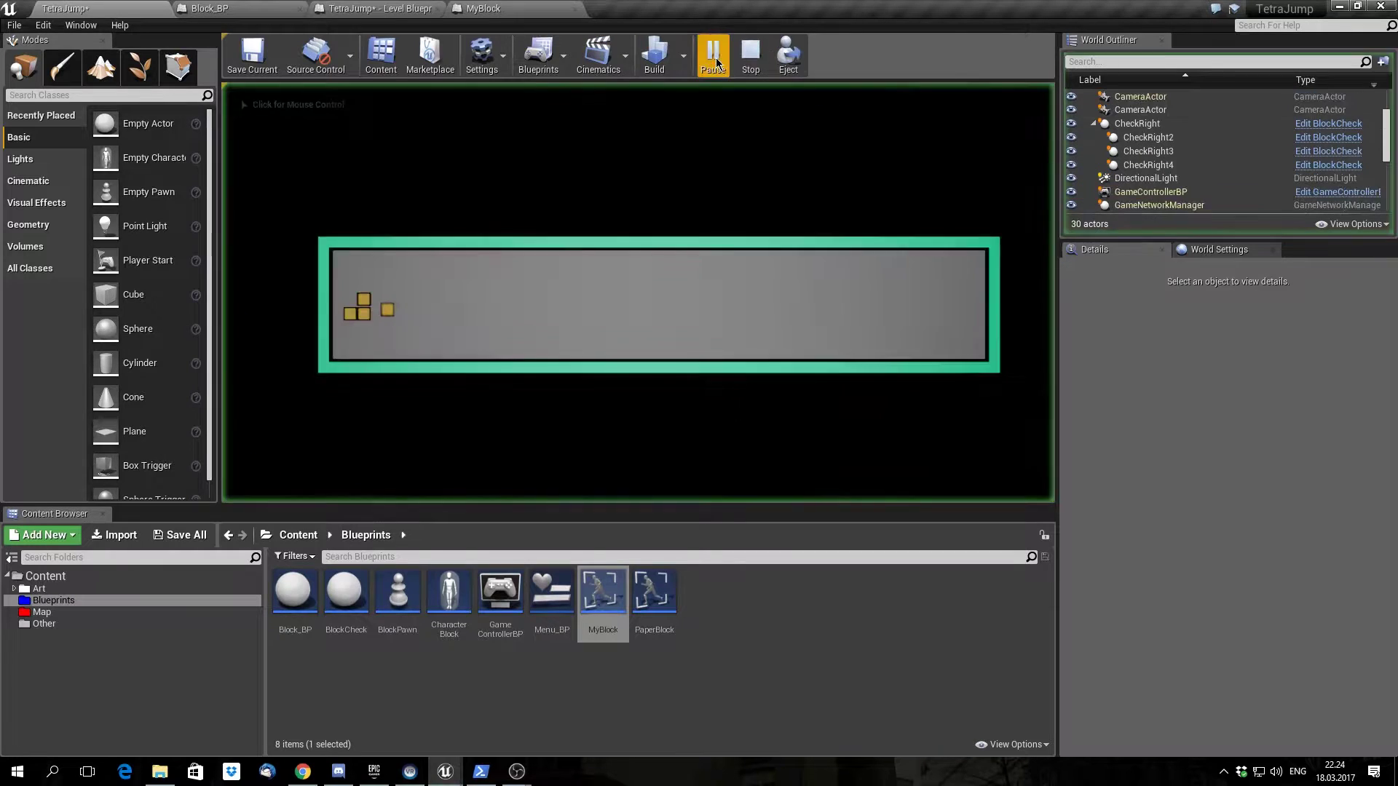
click(750, 51)
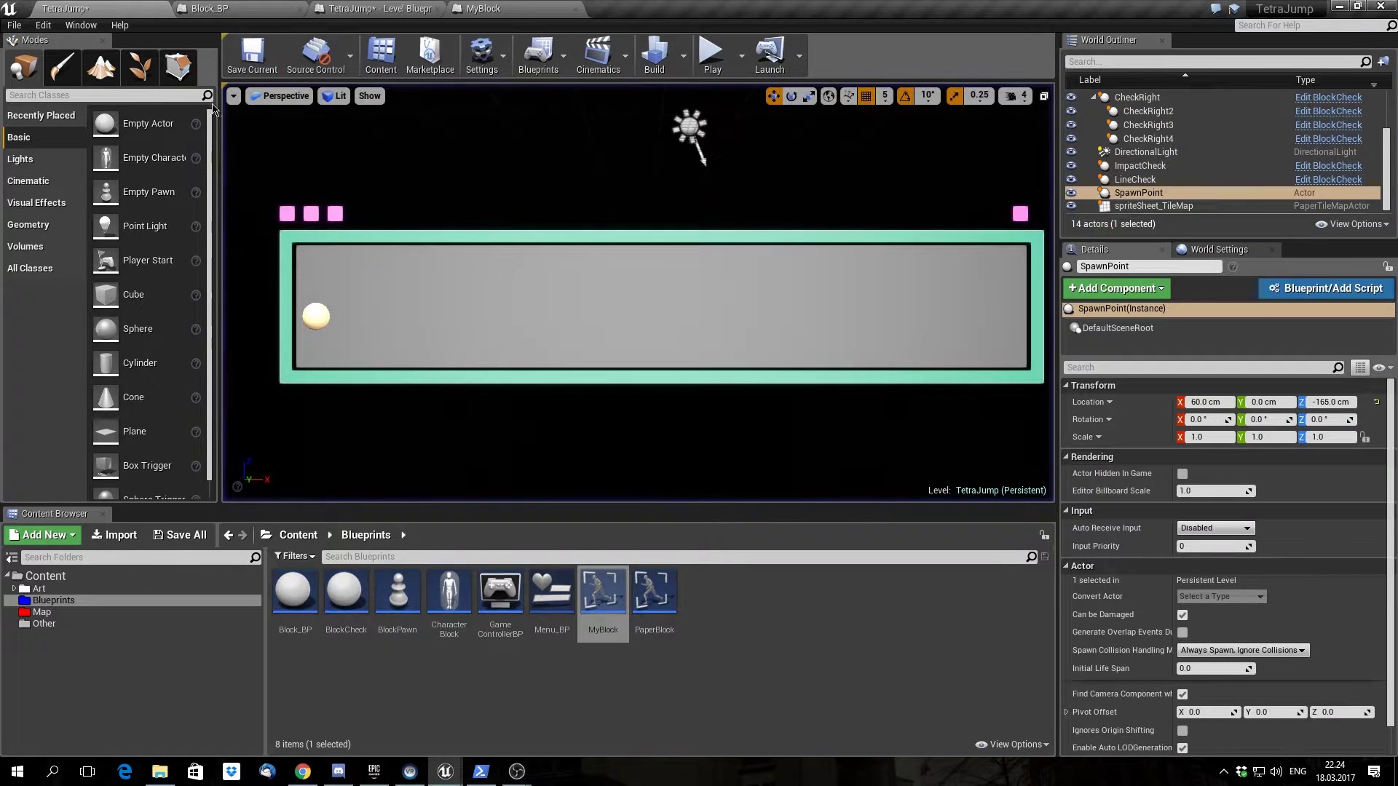
click(377, 9)
right_drag(417, 322, 390, 281)
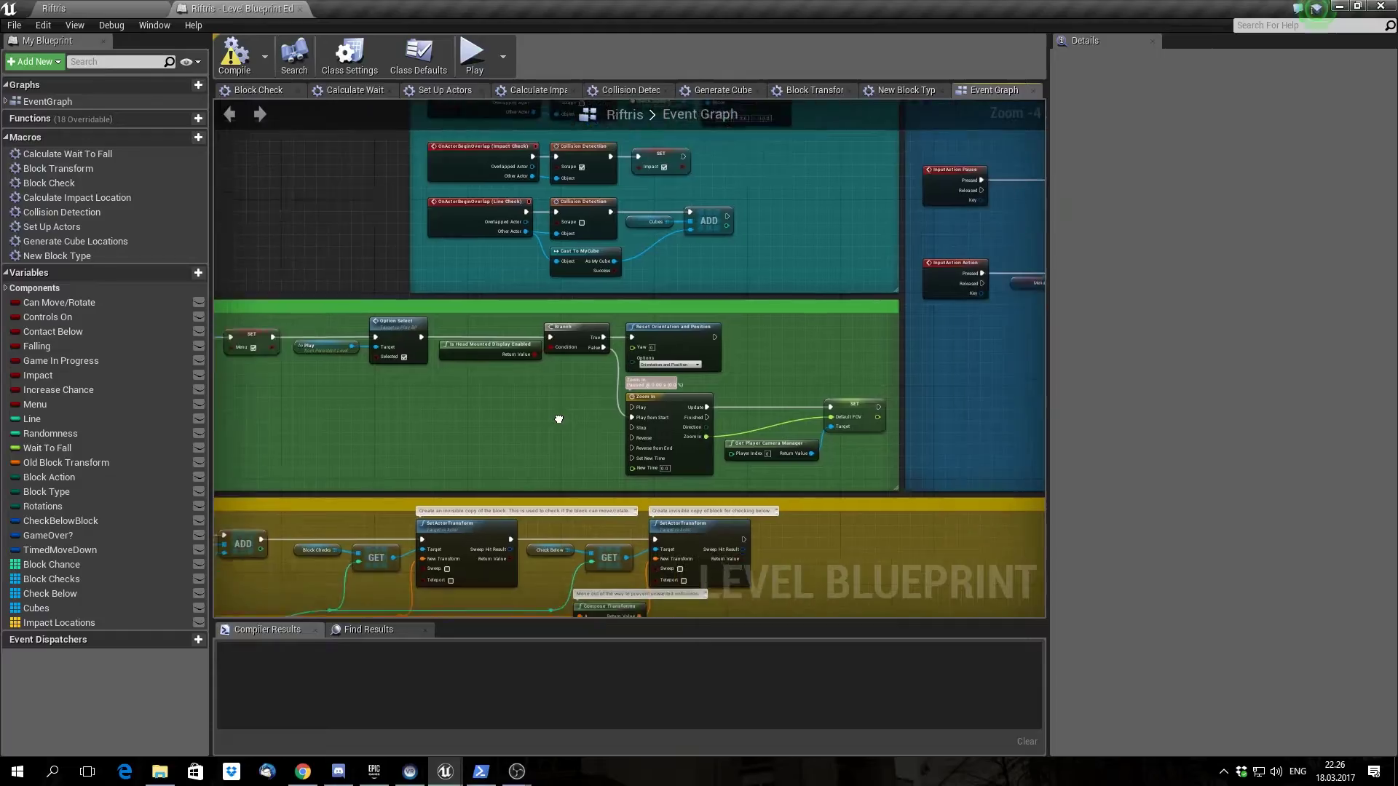
right_drag(556, 415, 514, 413)
right_drag(764, 338, 291, 459)
right_drag(446, 435, 310, 488)
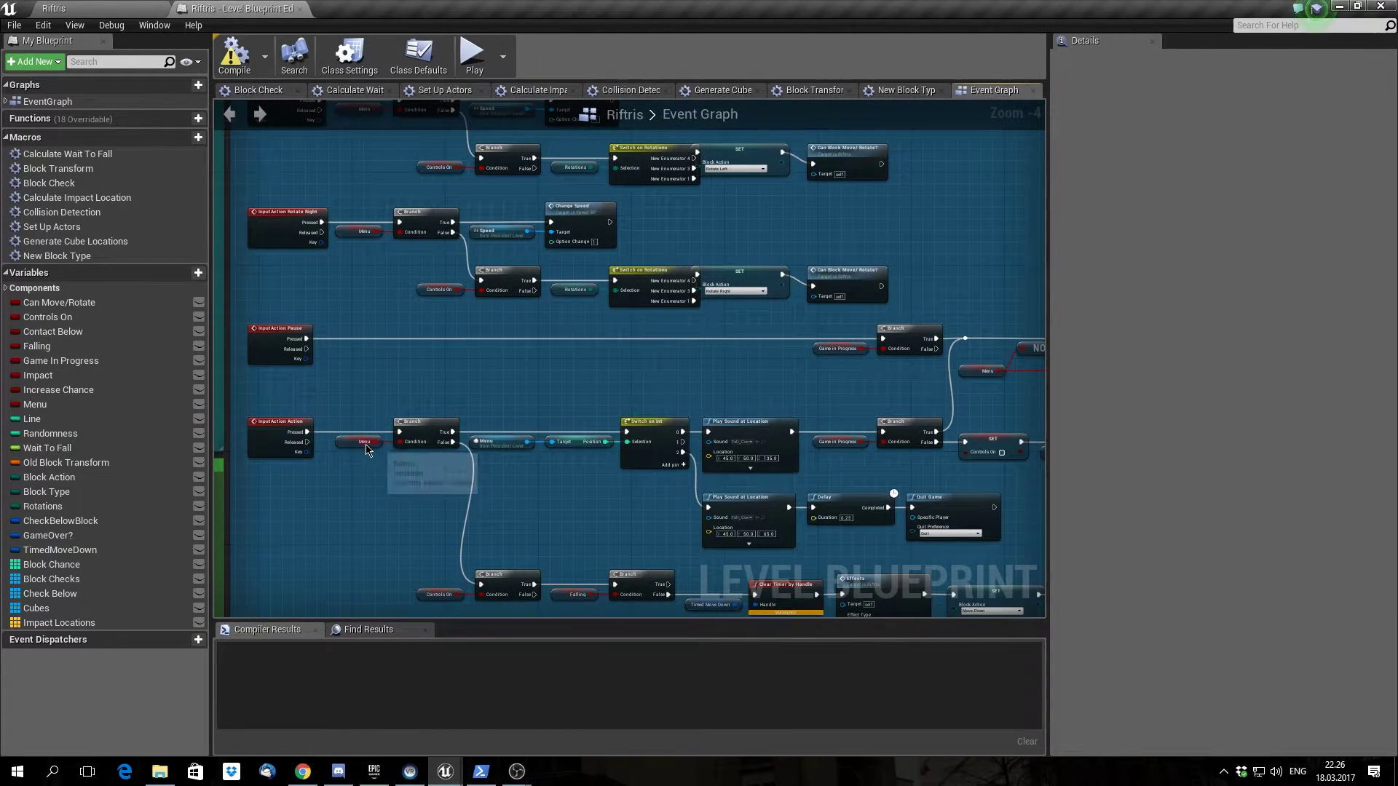
right_drag(366, 450, 386, 451)
right_drag(371, 391, 368, 472)
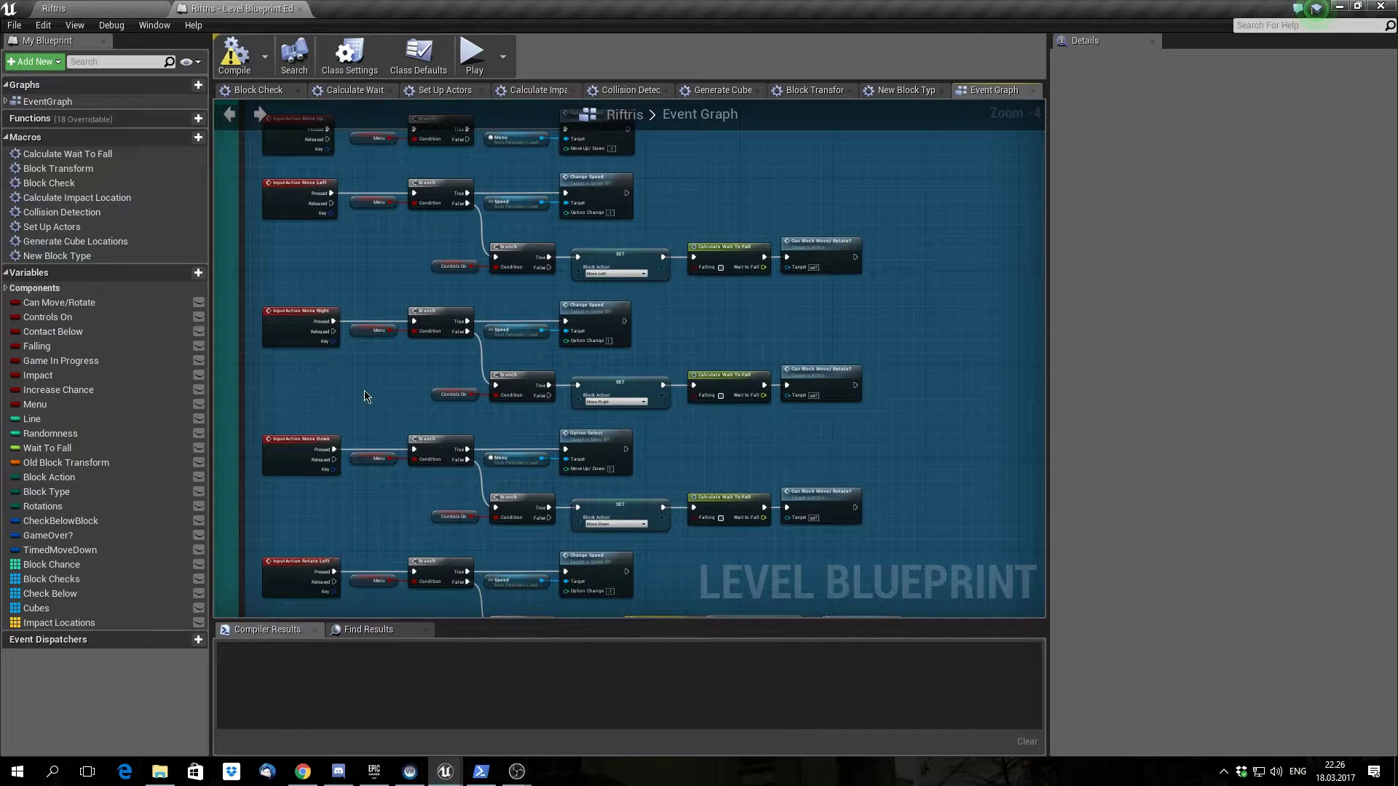
right_drag(365, 396, 373, 492)
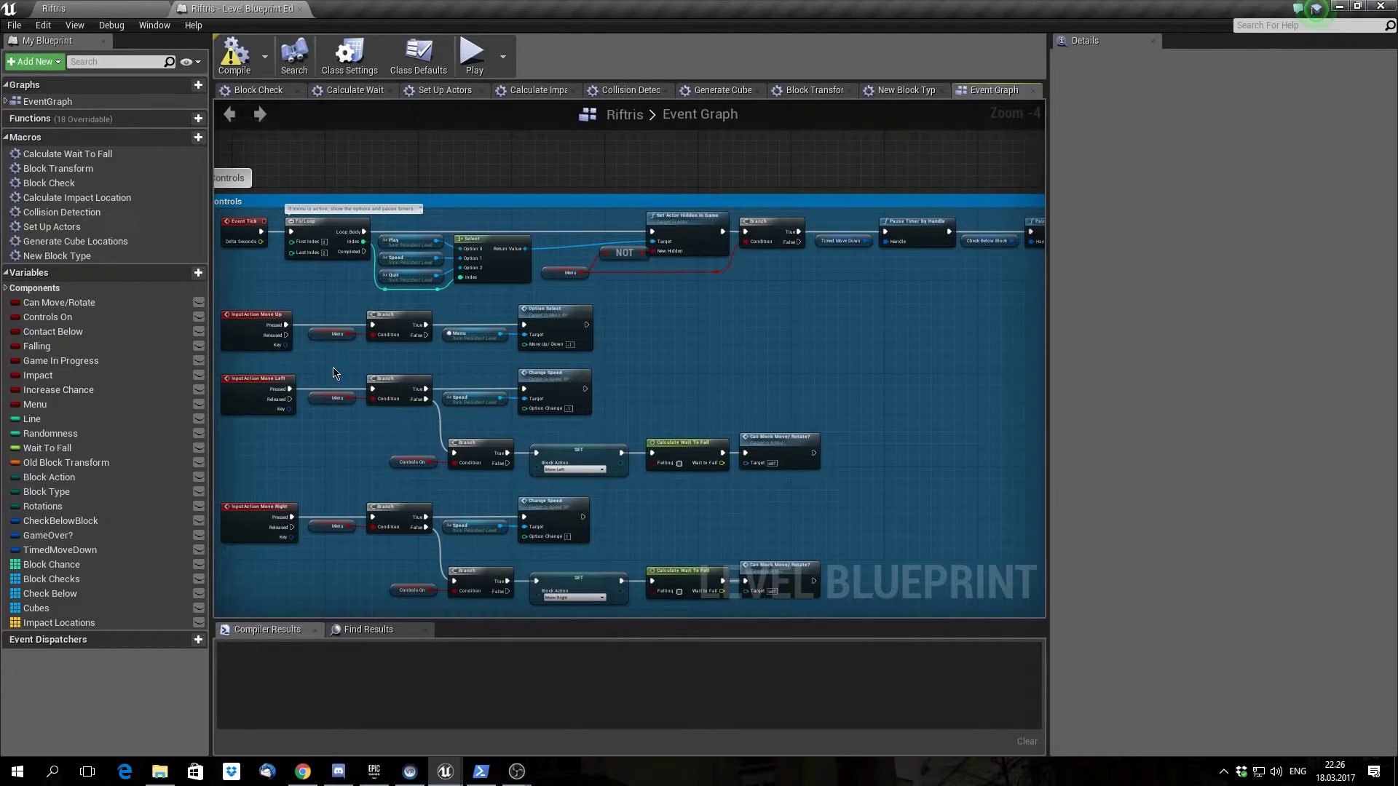
right_drag(335, 371, 1006, 339)
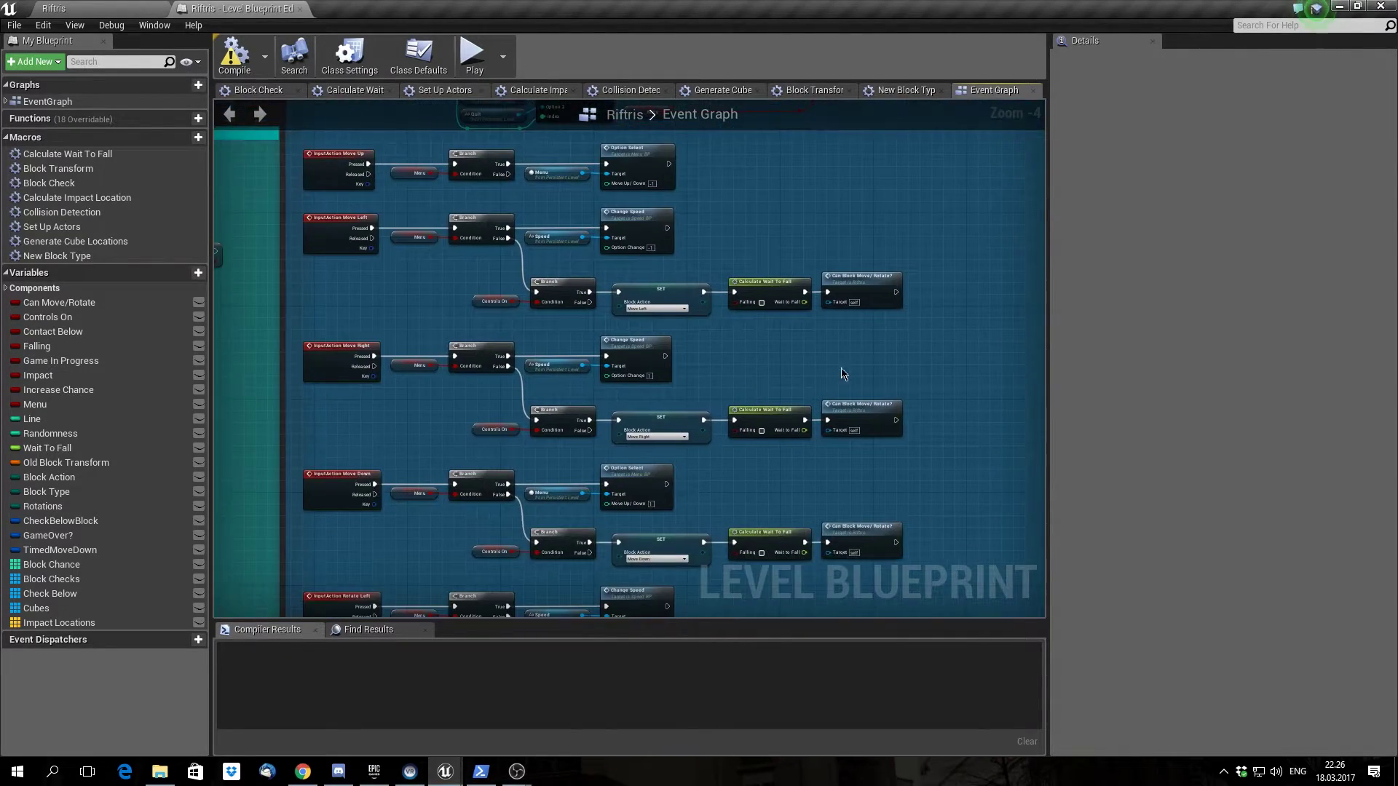
right_drag(842, 374, 827, 313)
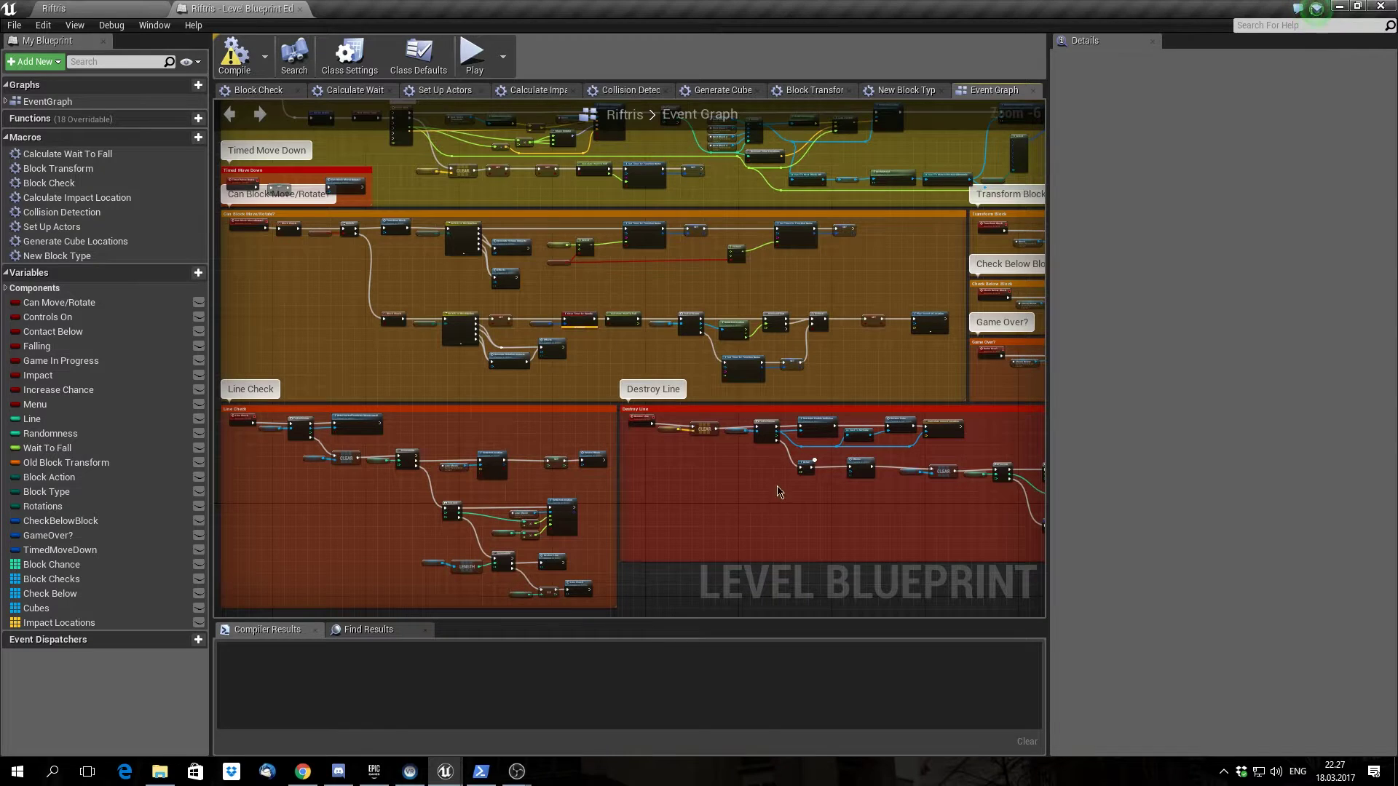
right_drag(757, 477, 643, 586)
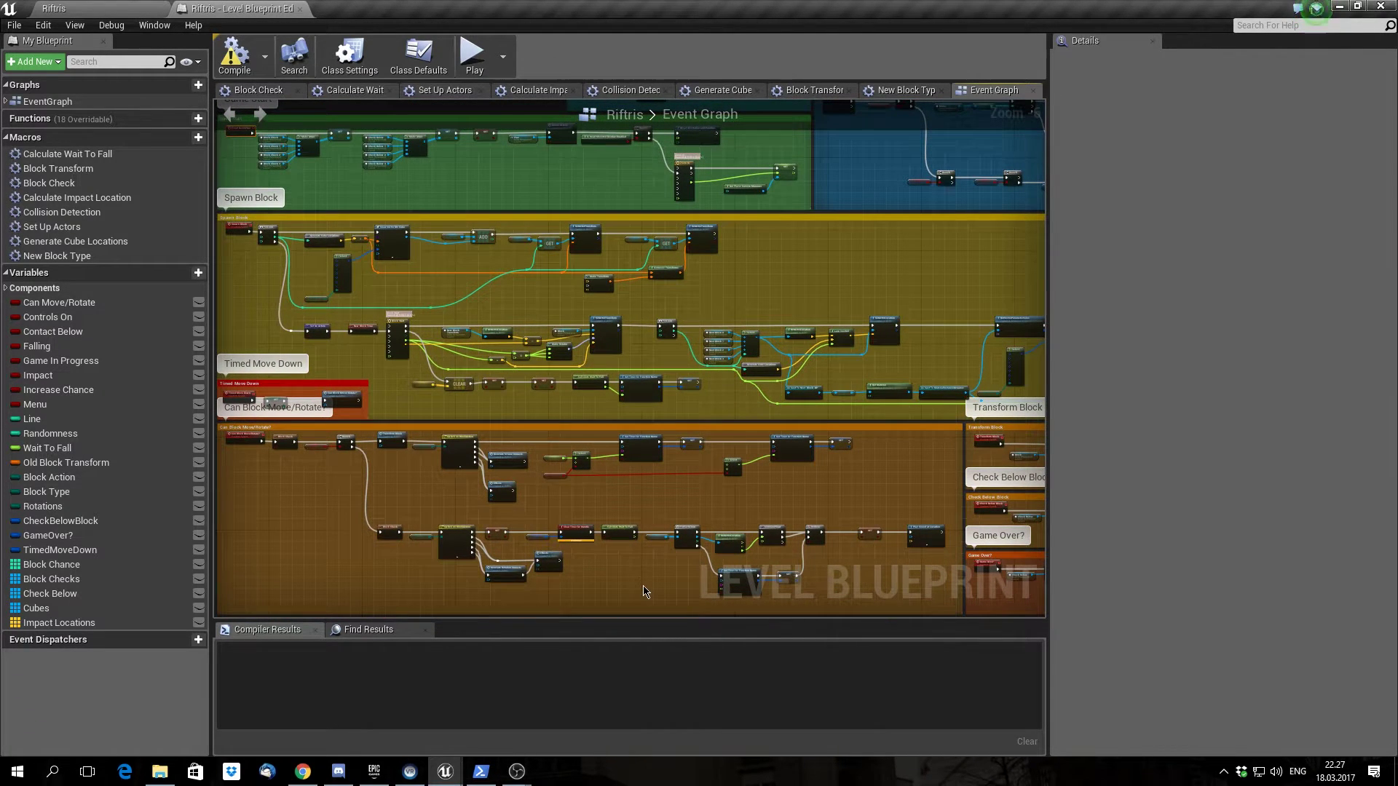